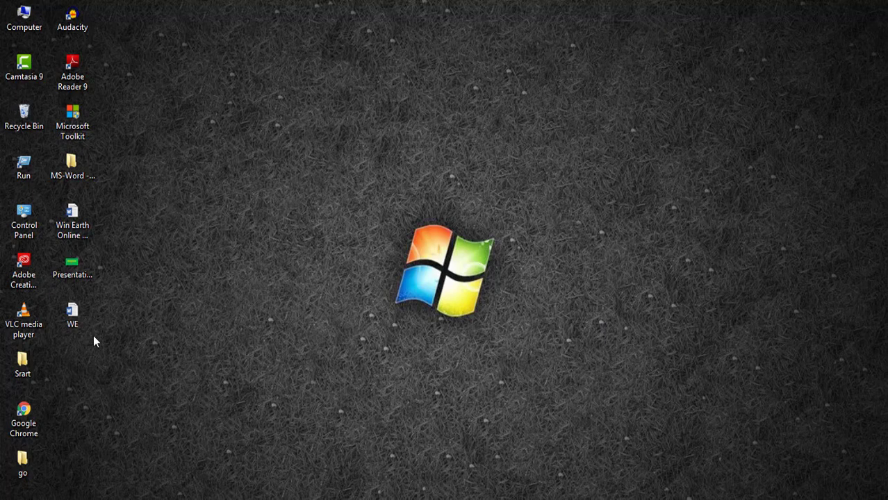
Open the WE document from the desktop in Word
double_click(72, 316)
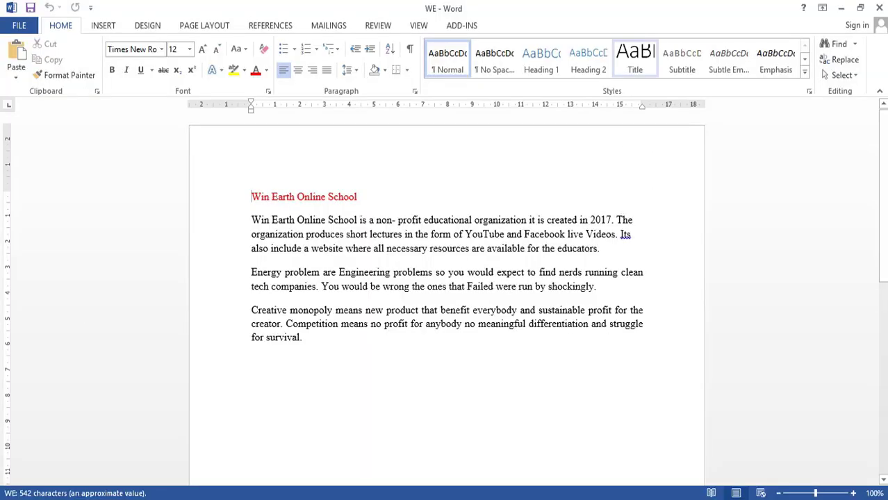
Apply the Title style to the red 'Win Earth Online School' heading
click(168, 32)
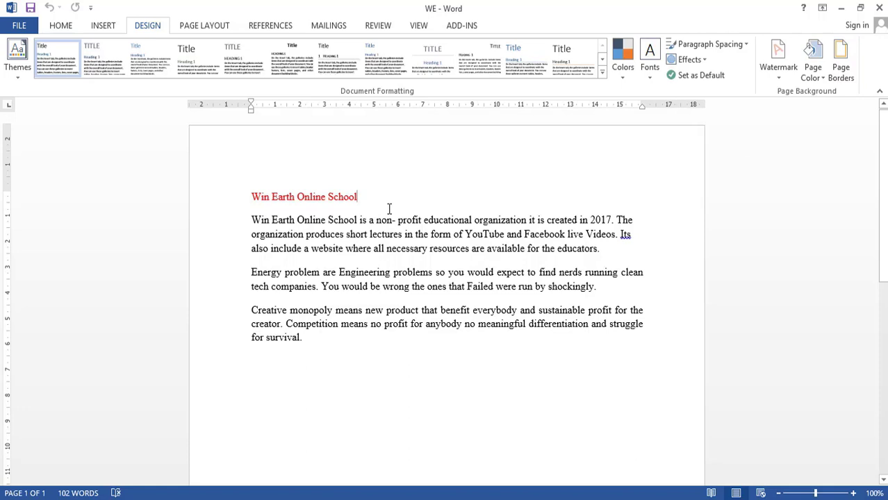
drag(369, 197, 252, 197)
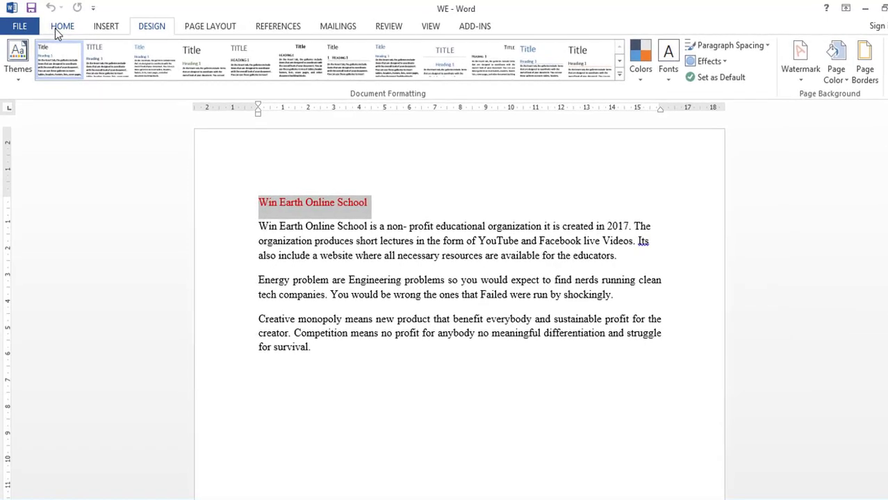
click(55, 28)
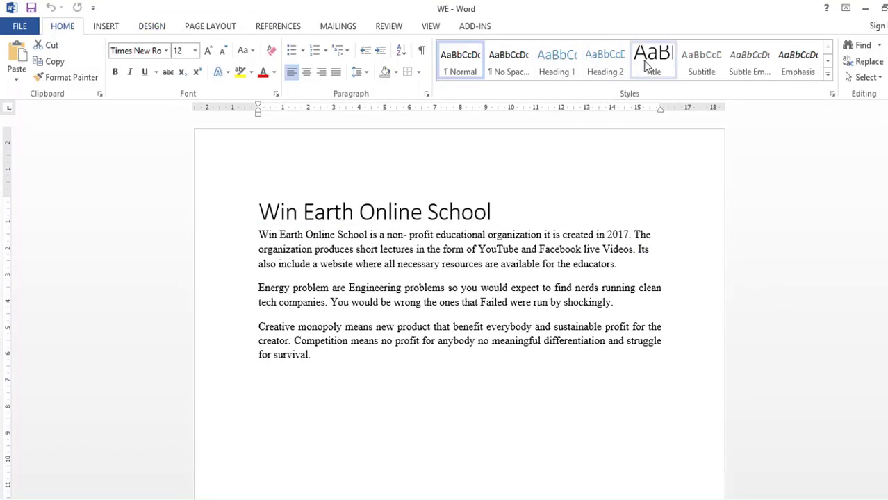
click(646, 66)
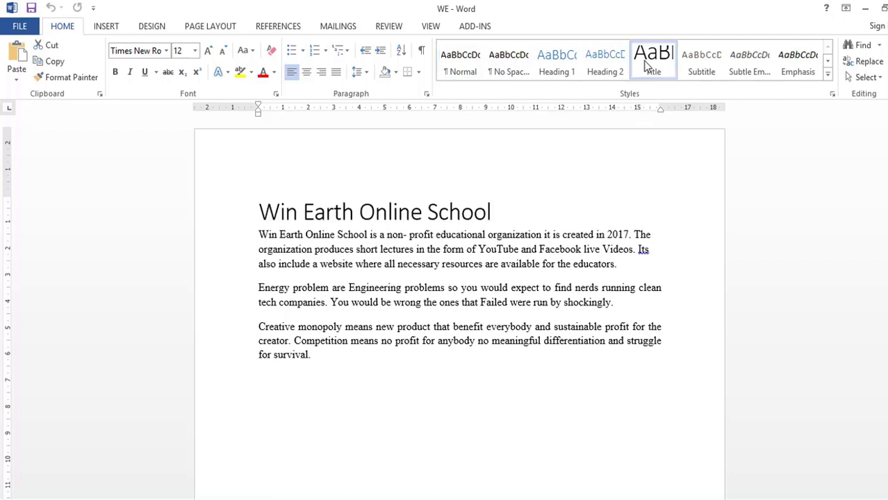
click(260, 230)
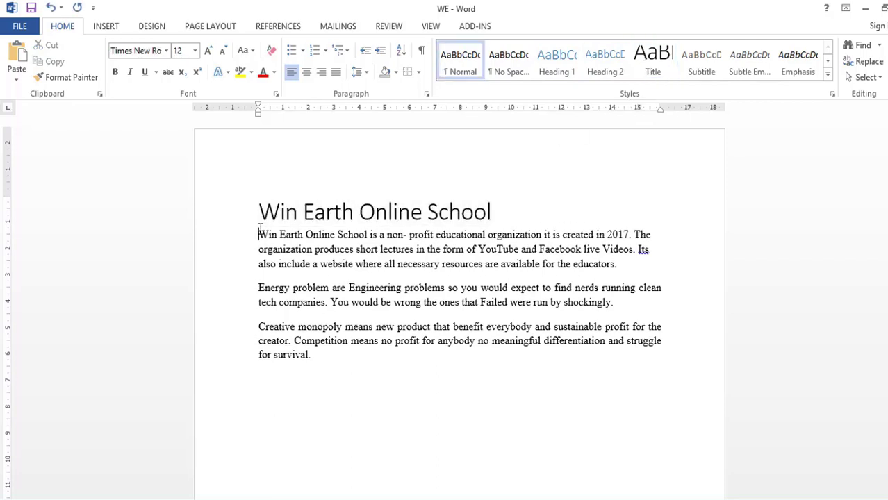
click(256, 211)
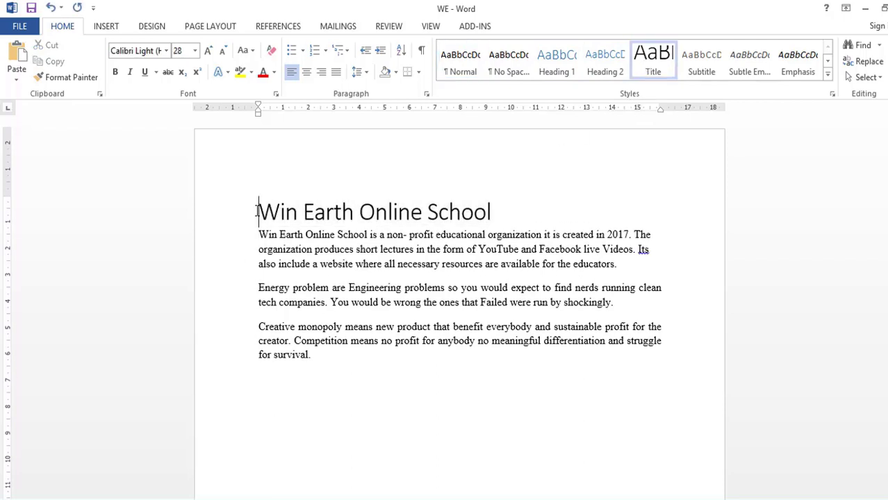
click(157, 28)
click(18, 70)
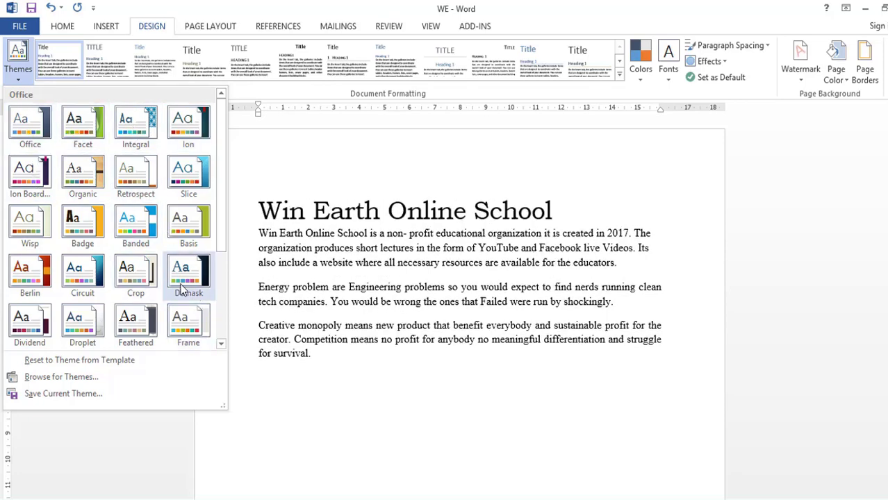
click(642, 73)
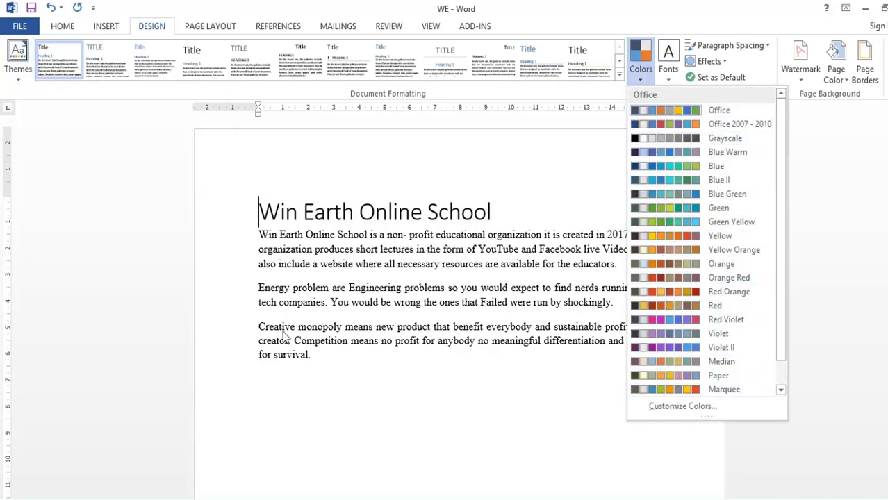
click(28, 67)
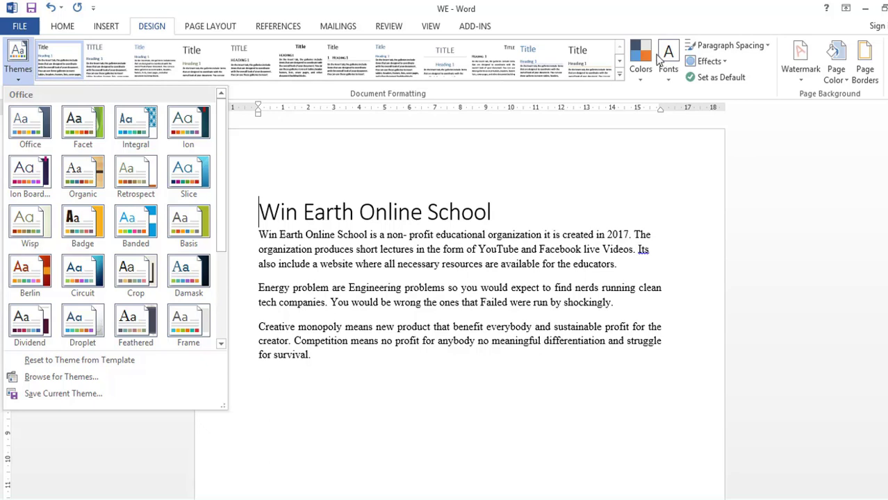
click(331, 359)
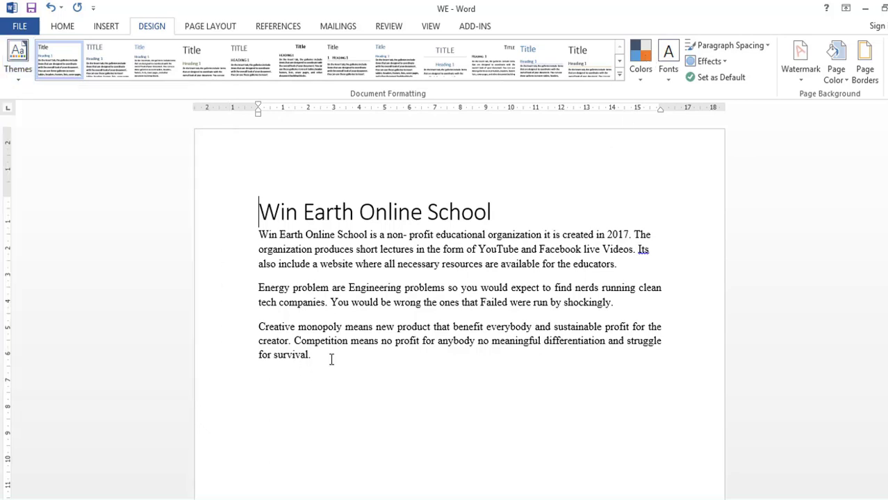
click(31, 61)
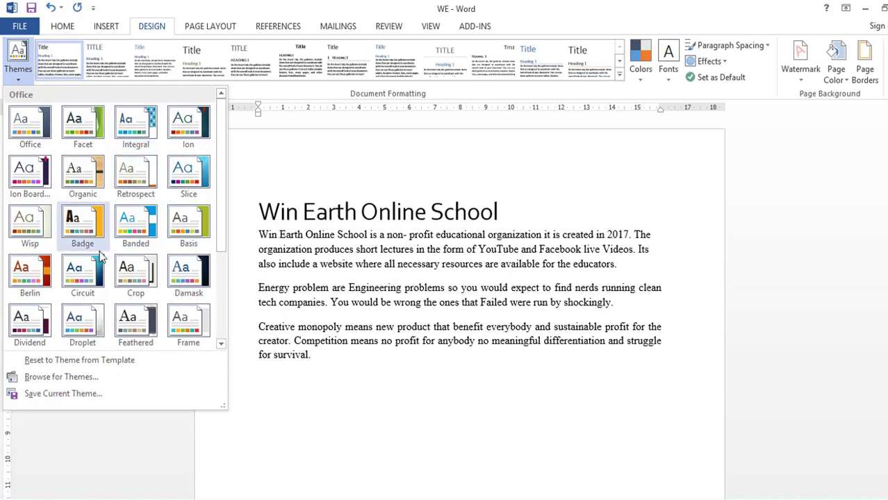
click(504, 136)
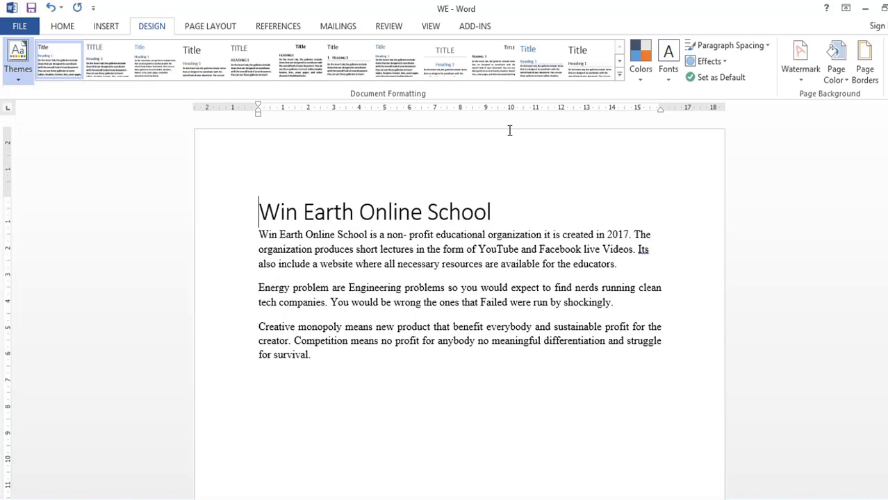
click(619, 73)
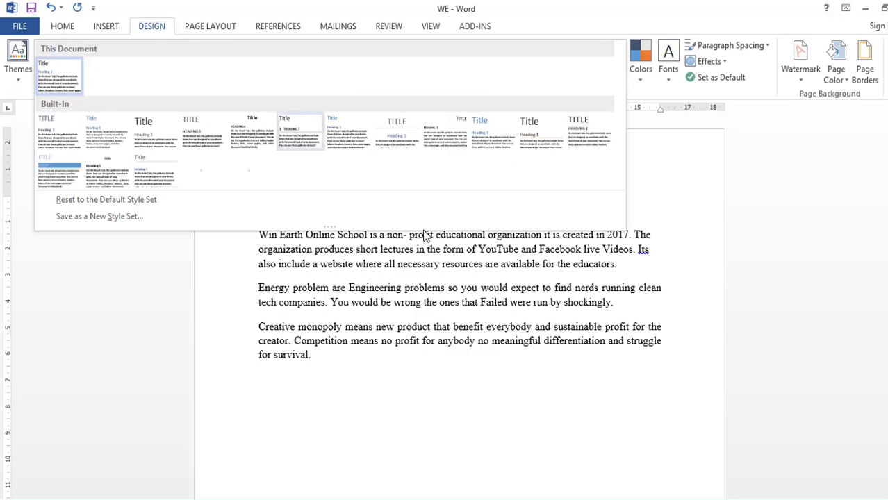
click(387, 384)
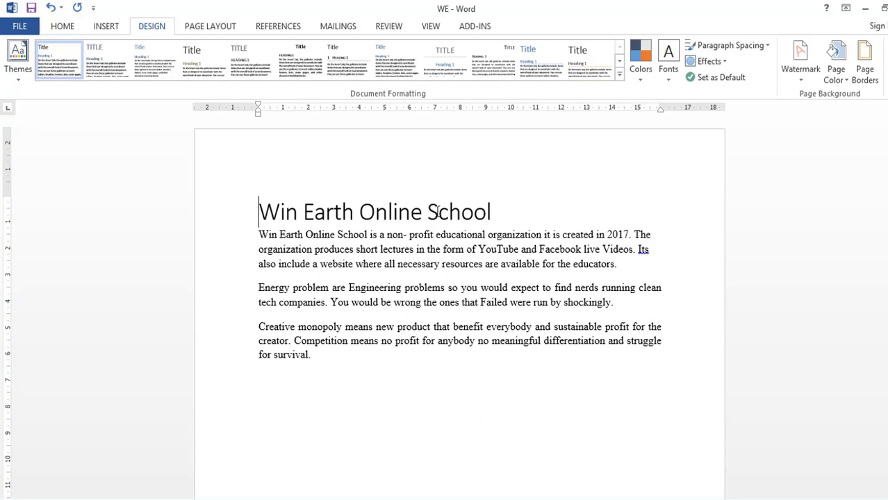
scroll(325, 336, down, 1)
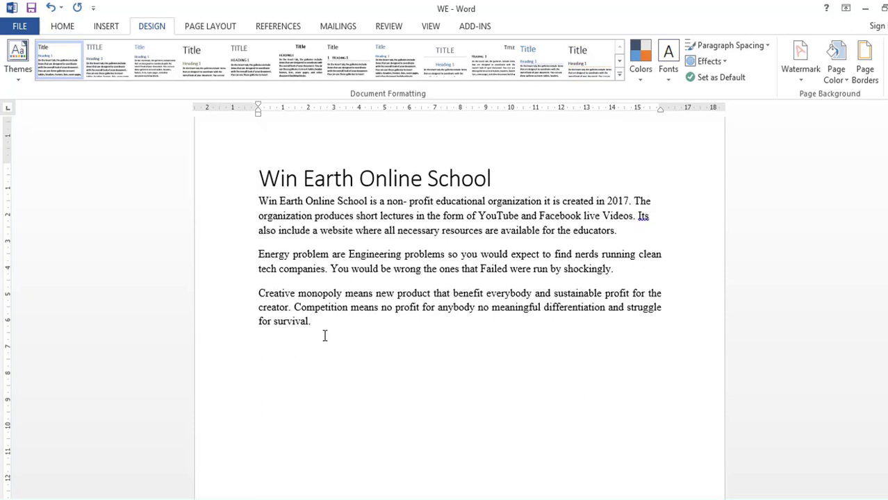
Draw a blue oval circle below the document's last paragraph
click(55, 28)
click(107, 26)
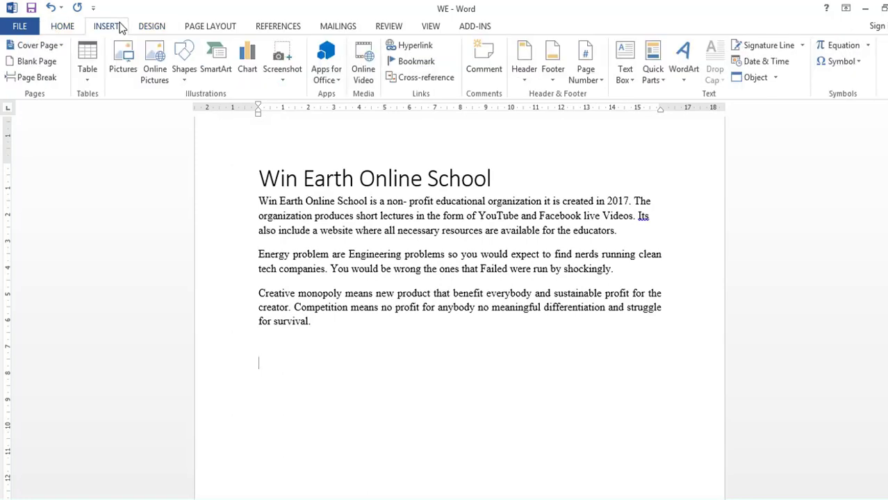
click(184, 66)
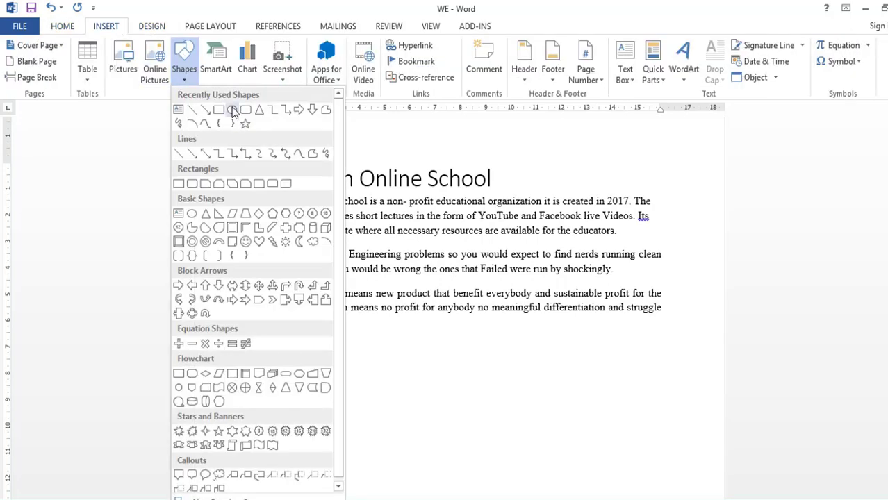
click(233, 111)
drag(426, 342, 549, 457)
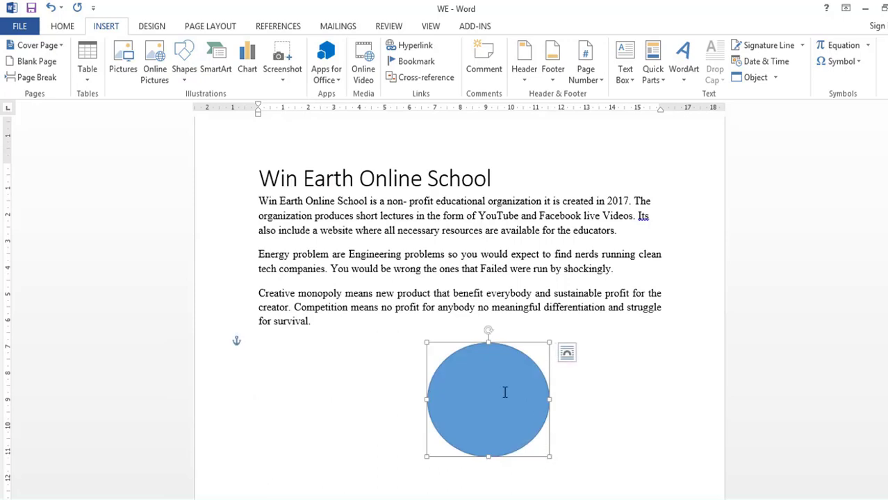
click(151, 26)
click(640, 62)
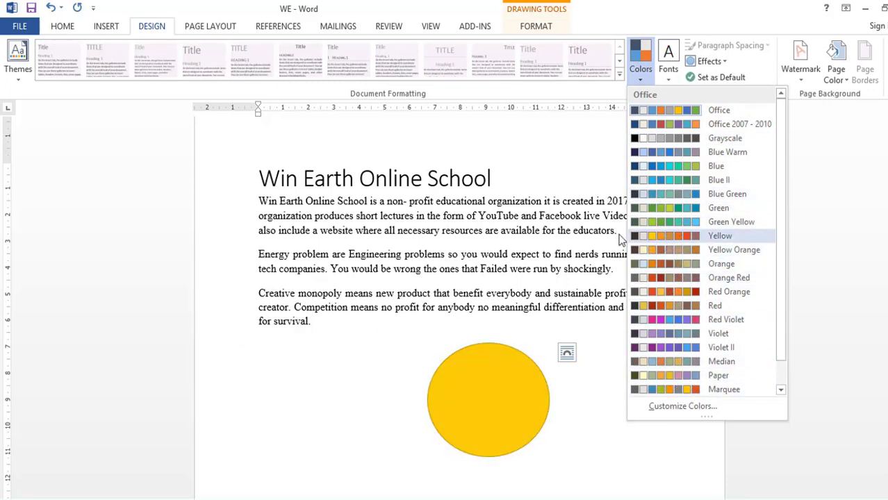
Apply the Banded theme, turning the circle gold, and leave the theme colours unchanged
click(26, 66)
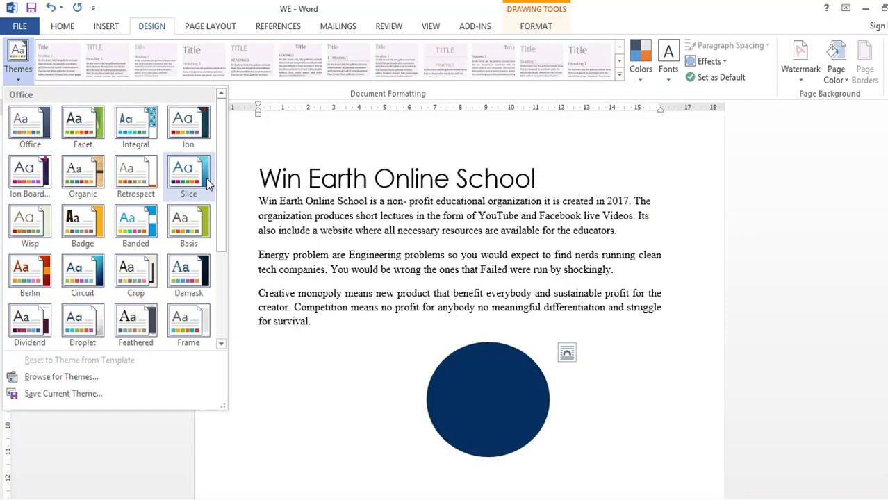
click(142, 226)
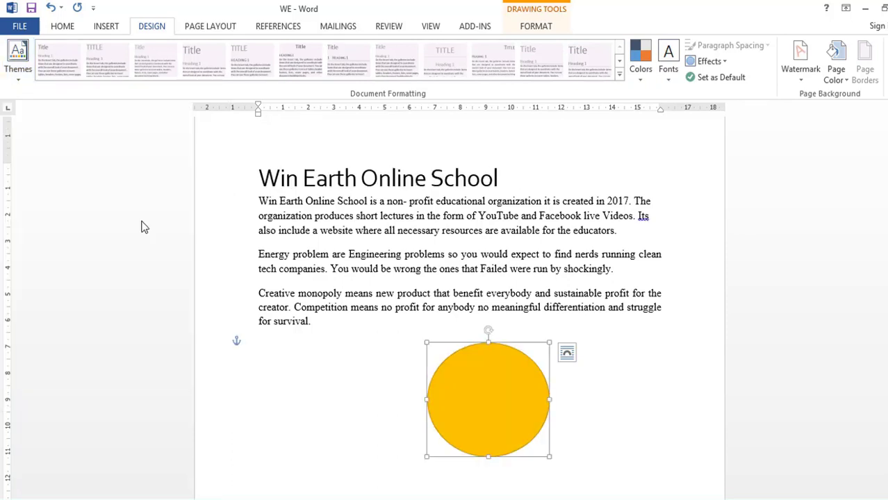
click(641, 62)
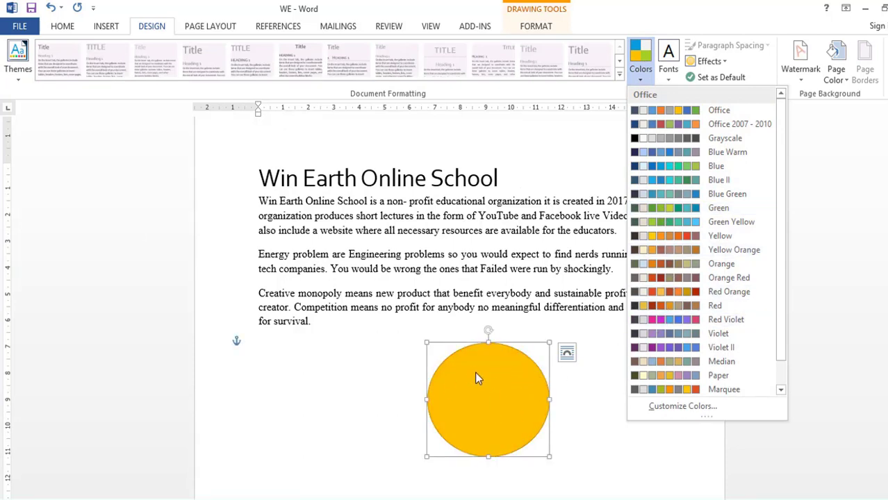
click(358, 334)
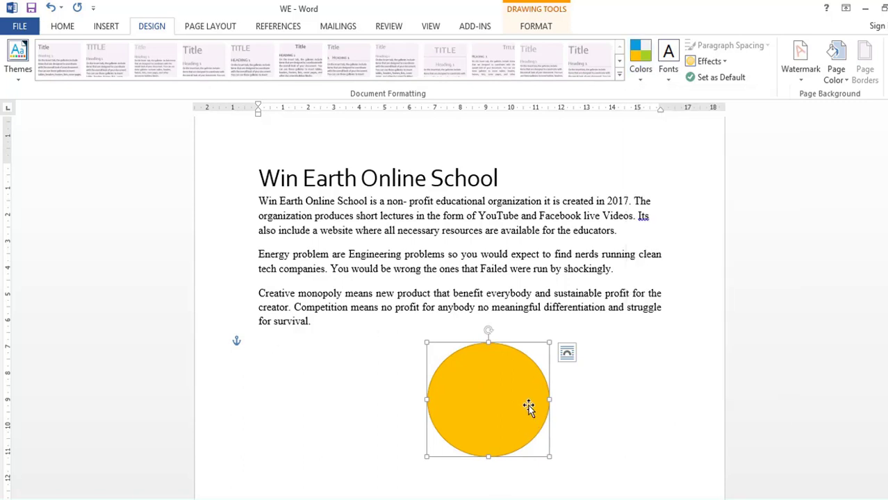
click(425, 268)
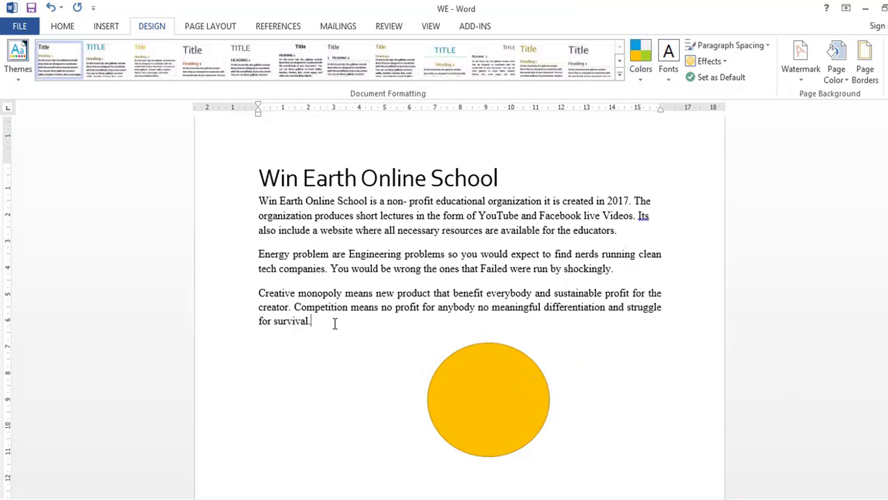
drag(334, 324, 257, 200)
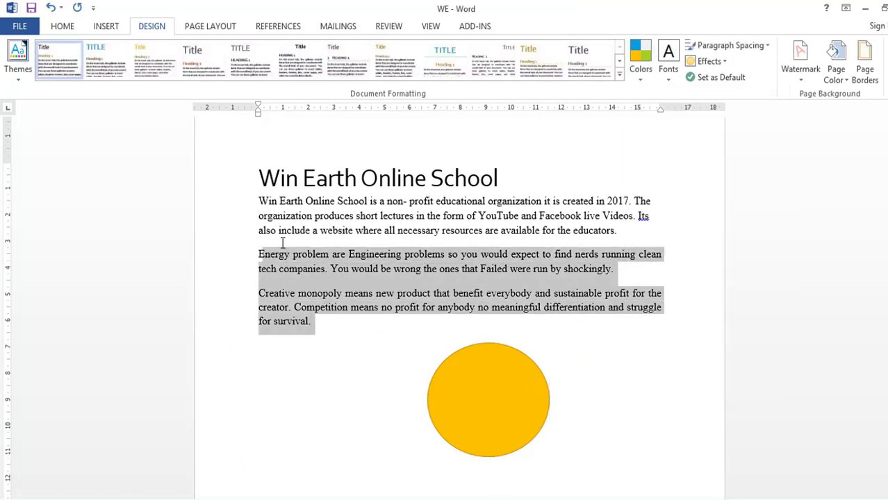
click(749, 48)
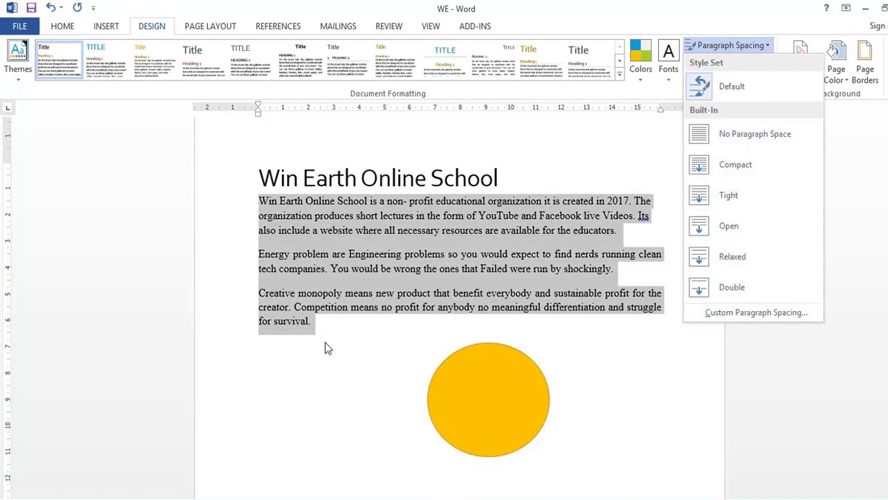
click(328, 348)
click(64, 26)
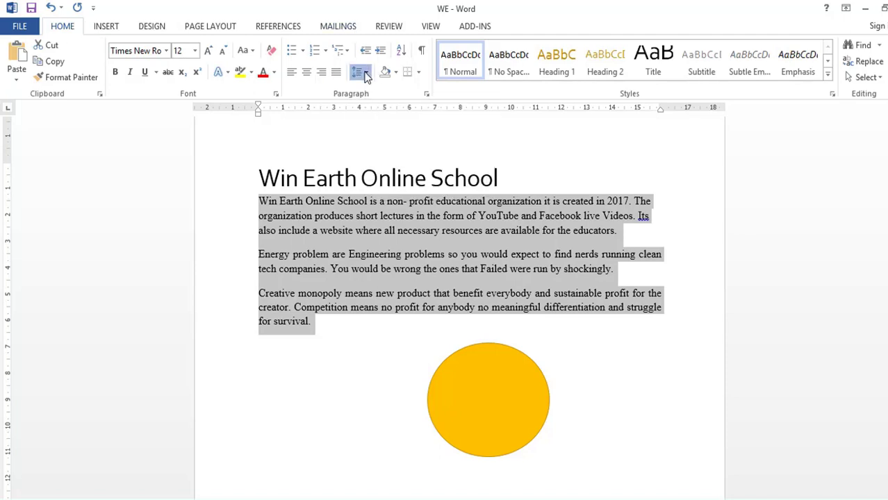
click(361, 73)
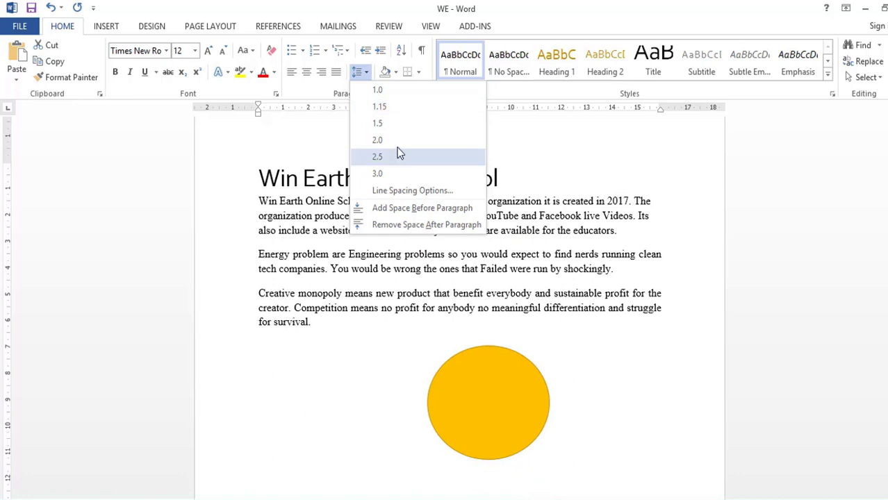
click(416, 107)
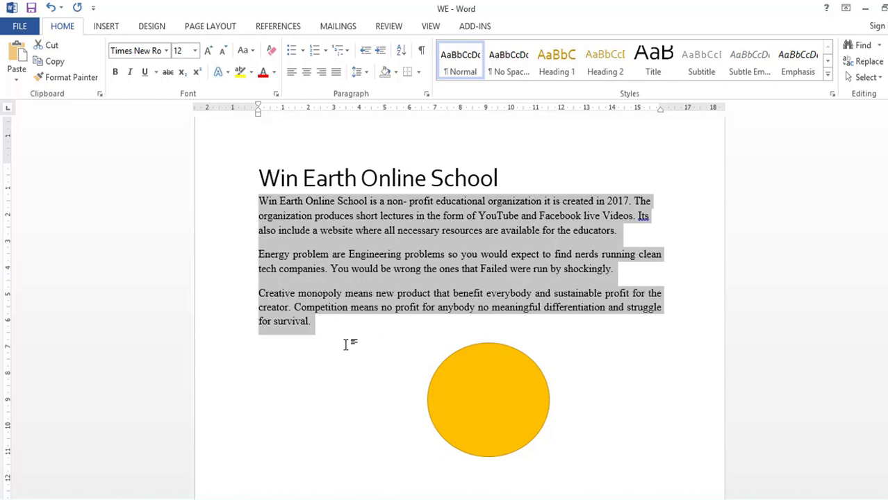
click(147, 28)
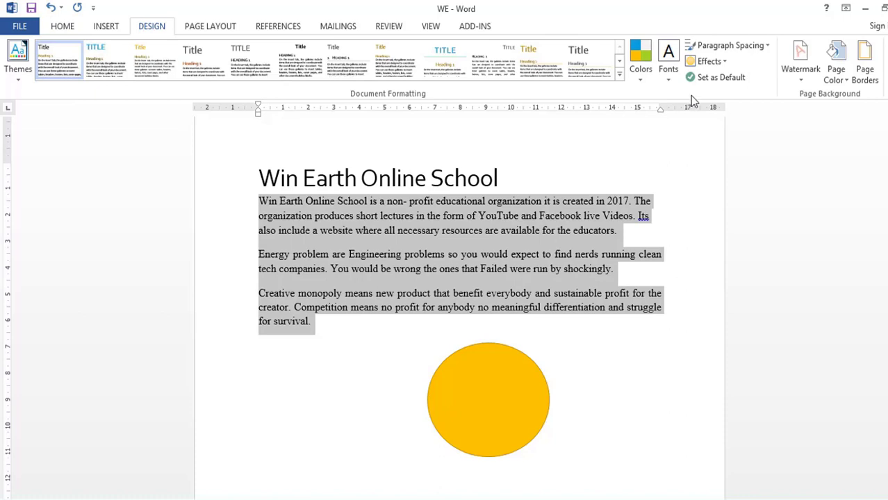
click(712, 64)
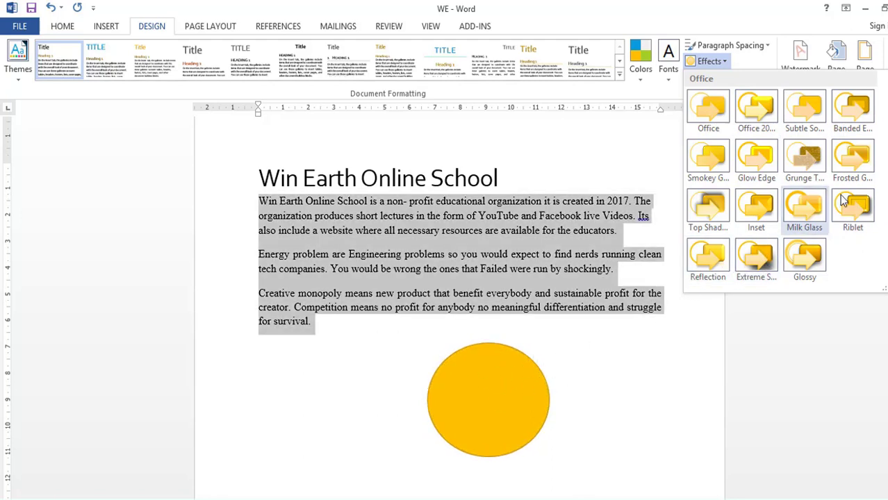
click(613, 375)
click(377, 350)
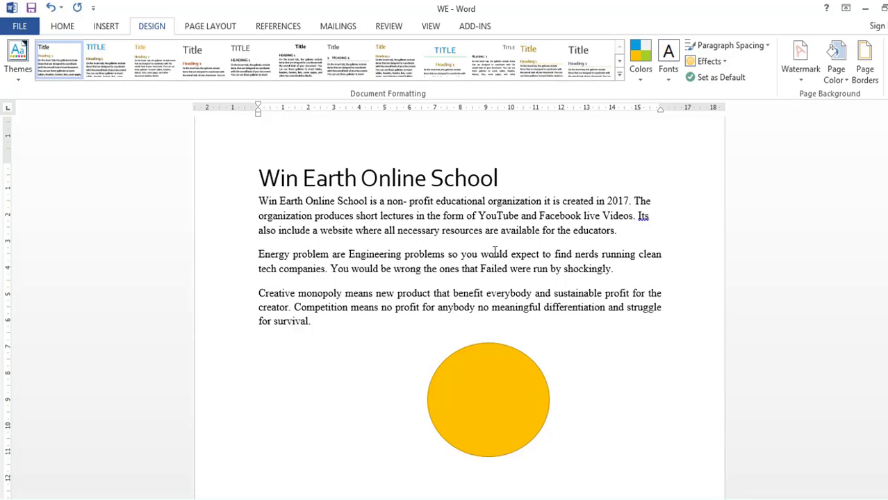
Set the Desktop image Presentation1 as a washed-out picture watermark on the page
click(798, 60)
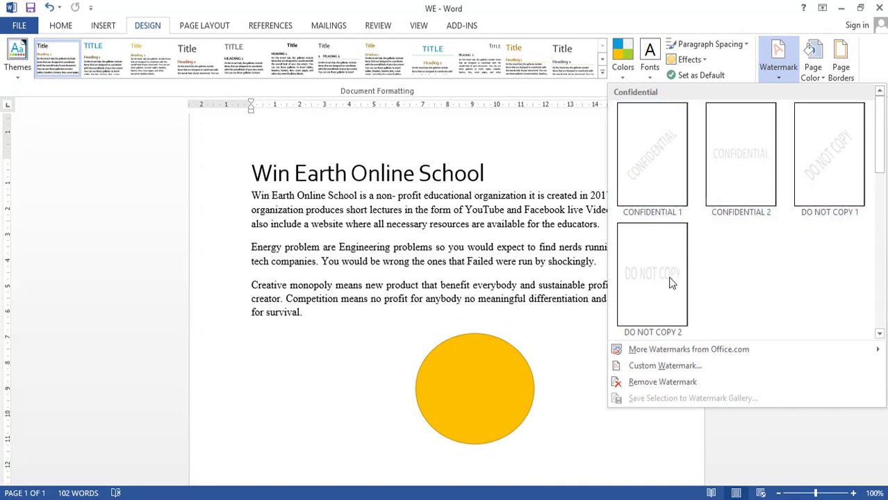
click(669, 371)
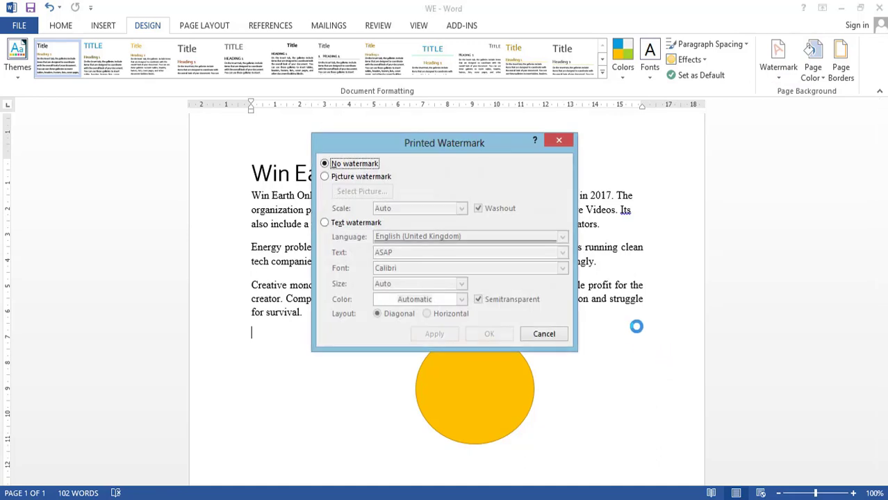
click(388, 177)
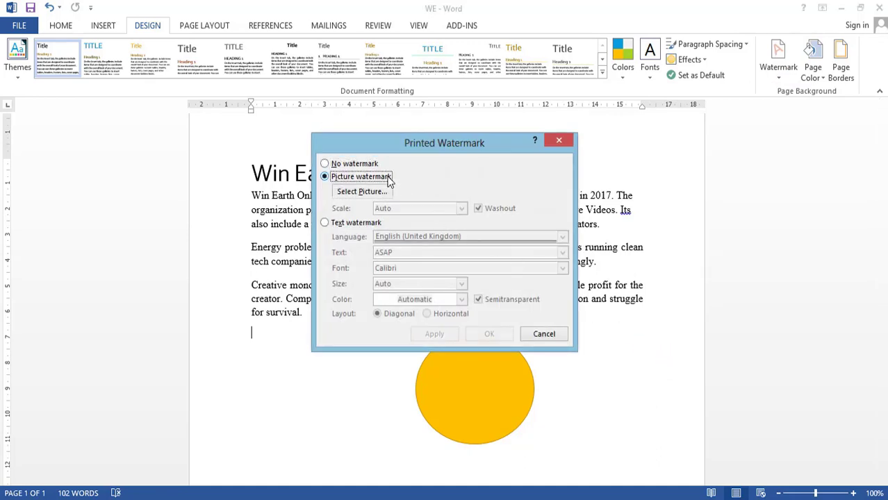
click(366, 193)
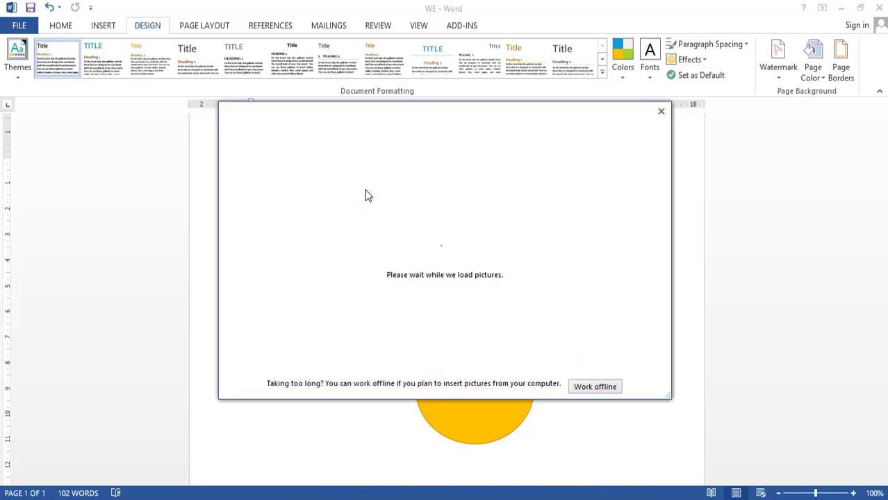
click(441, 289)
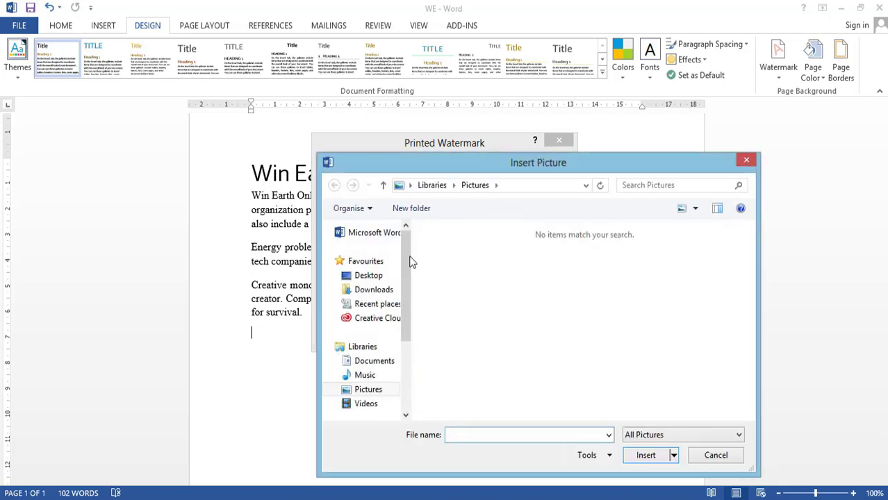
click(385, 278)
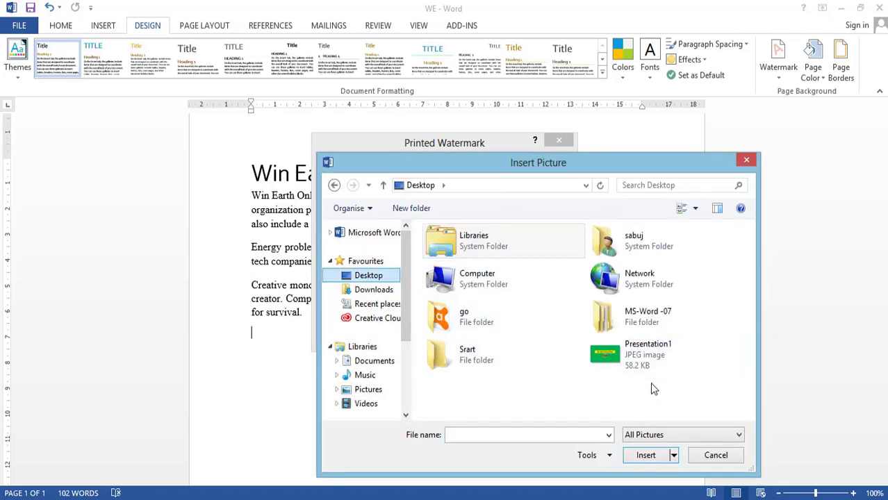
click(610, 355)
double_click(636, 356)
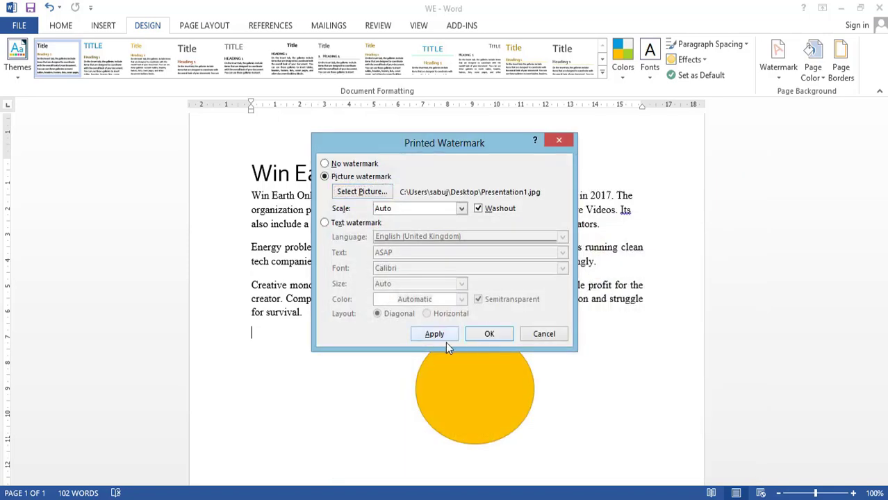
click(428, 339)
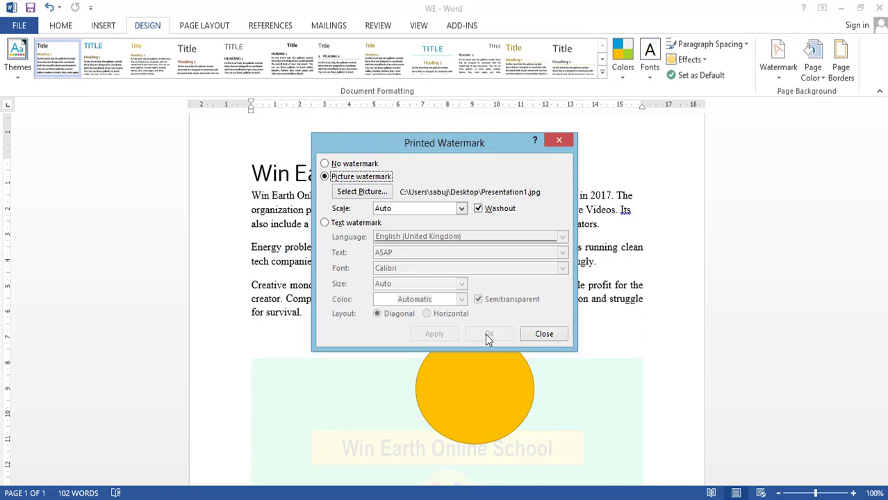
click(543, 334)
scroll(612, 375, down, 3)
Delete the yellow circle from the page
scroll(612, 375, down, 2)
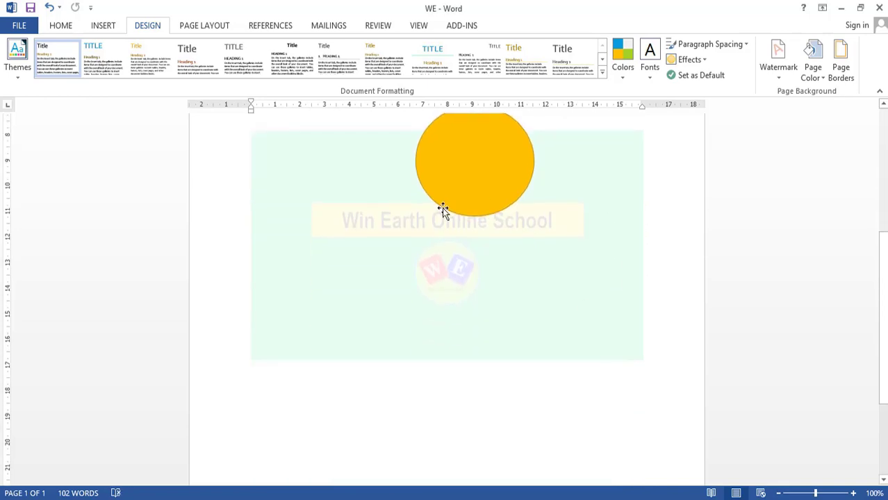
click(502, 176)
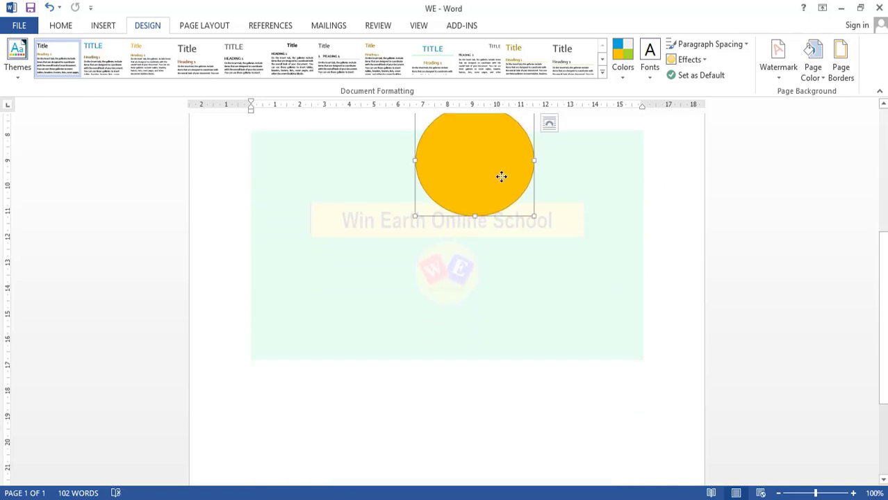
key(Delete)
scroll(436, 244, up, 2)
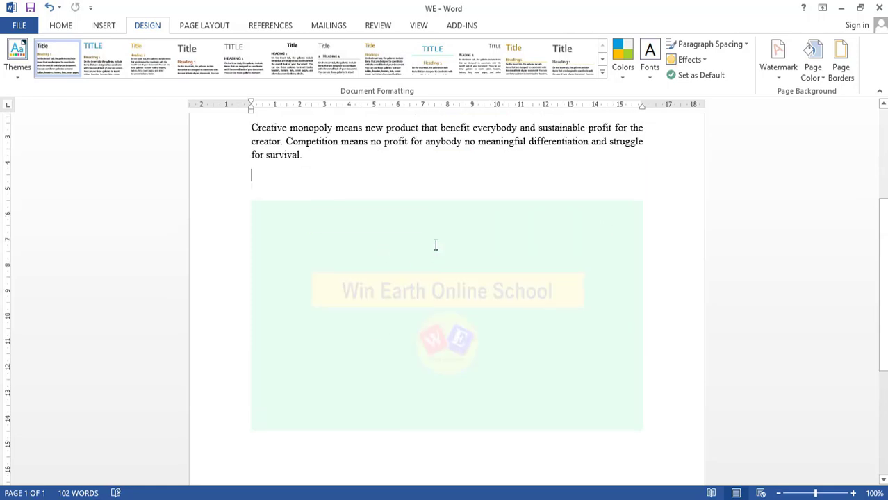
scroll(436, 244, up, 1)
scroll(490, 335, down, 2)
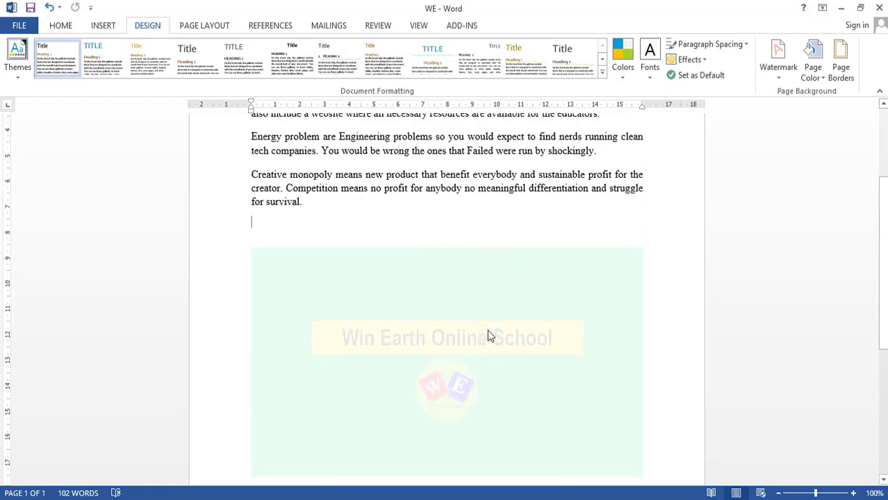
scroll(445, 329, up, 2)
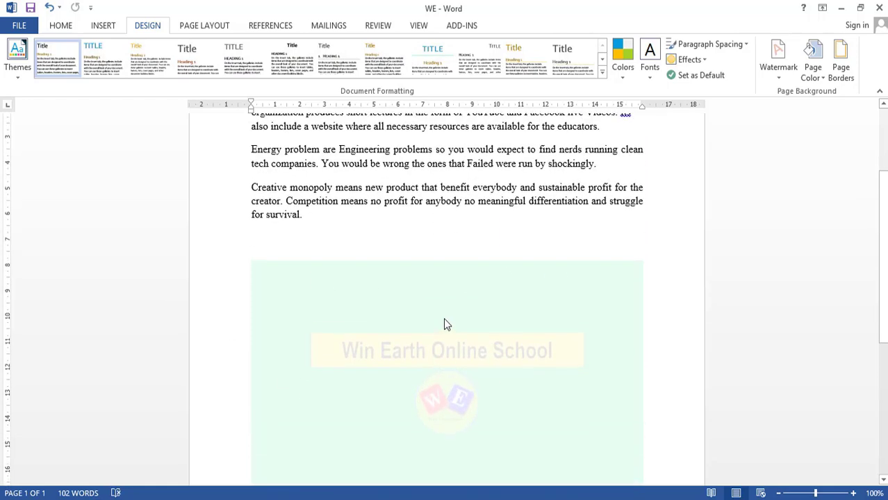
Switch to a text watermark and replace 'ASAP' with 'Win Earth Online School'
click(778, 67)
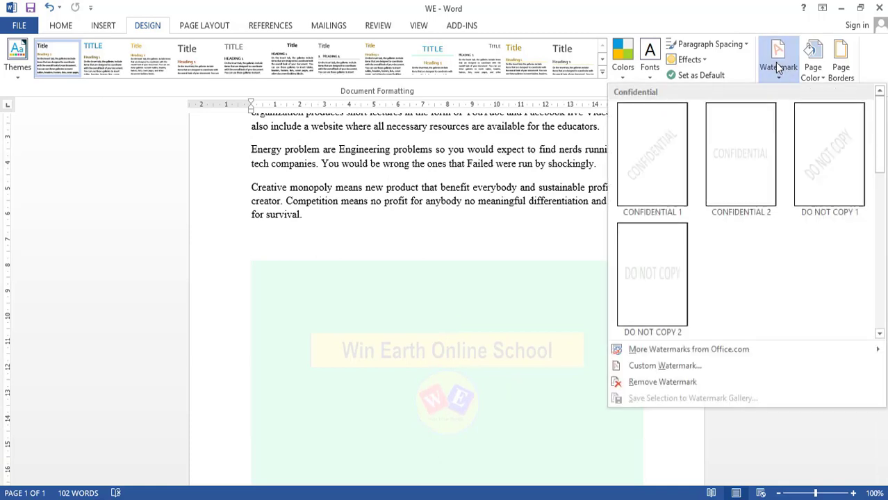
click(684, 365)
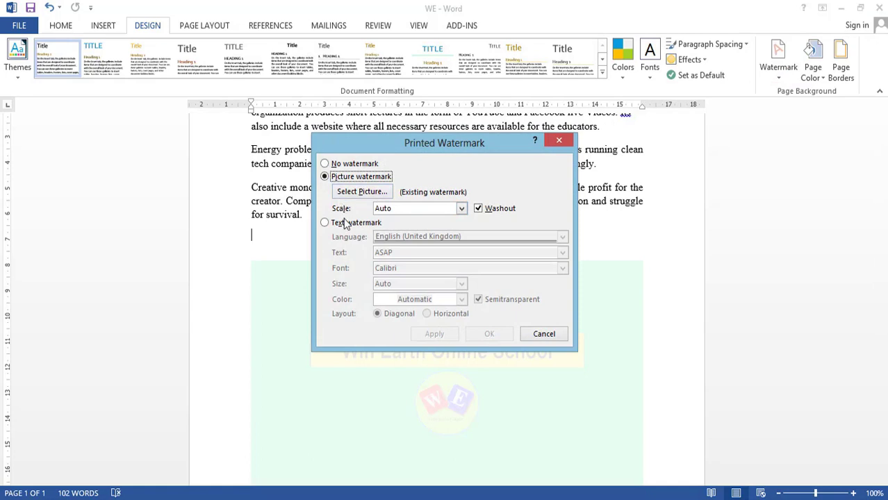
click(345, 223)
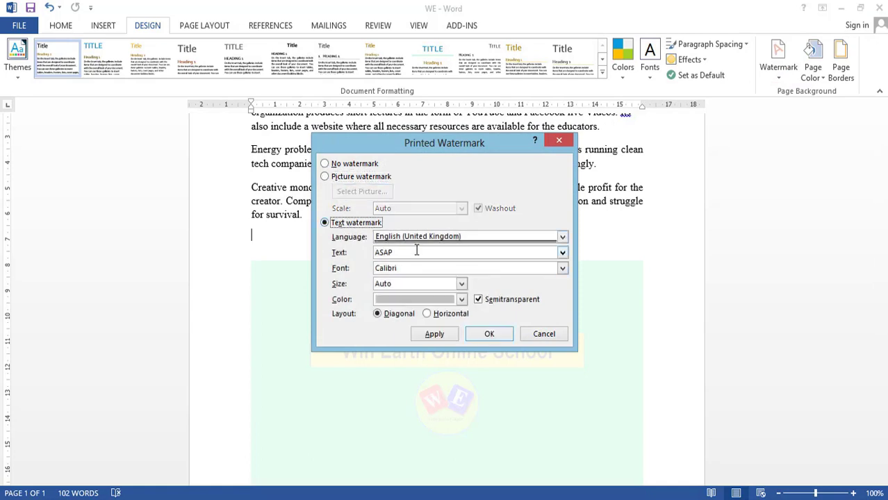
drag(417, 252, 374, 250)
key(BackSpace)
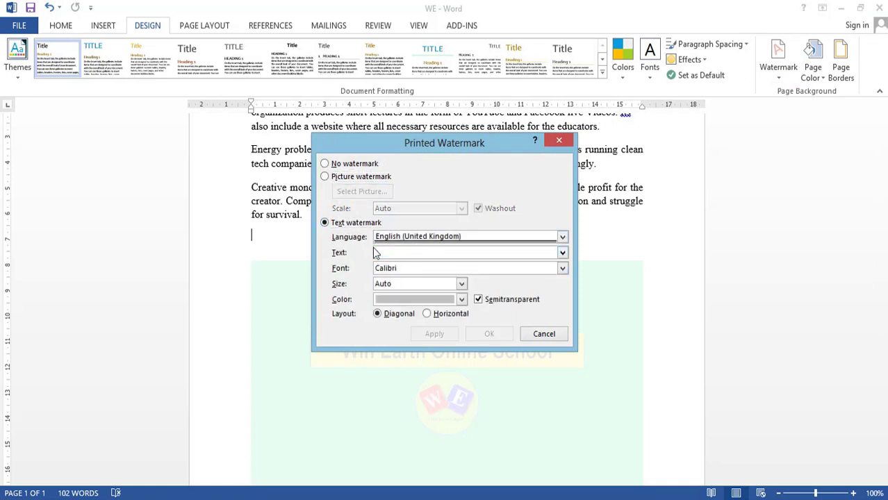
text(Win Earth Online School)
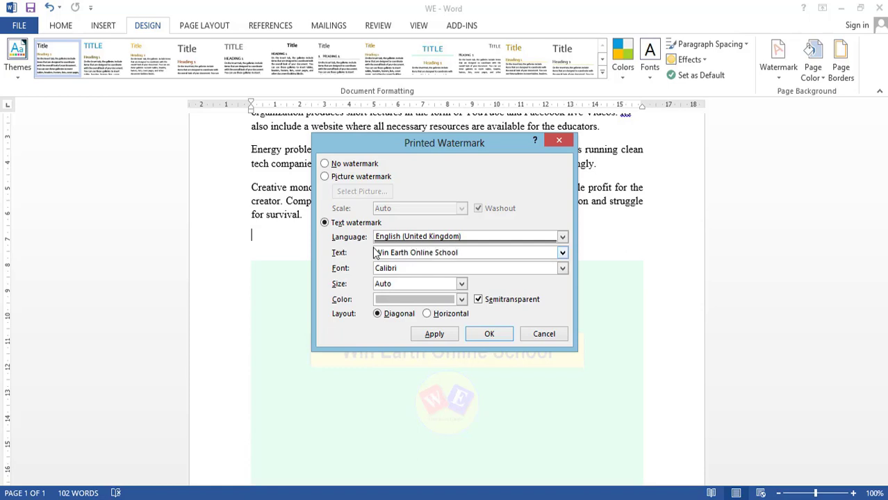
key(Tab)
Set the watermark font to Calibri Light, colour red, size Auto
click(562, 269)
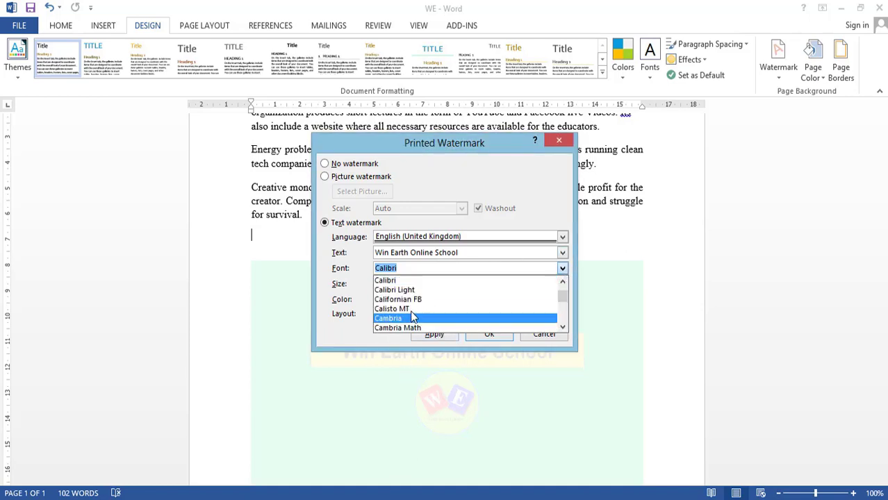
click(412, 291)
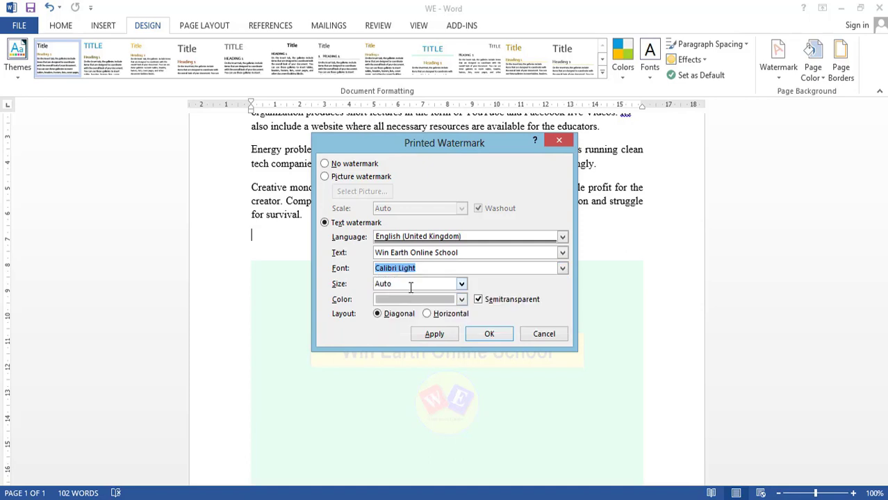
click(411, 285)
click(461, 299)
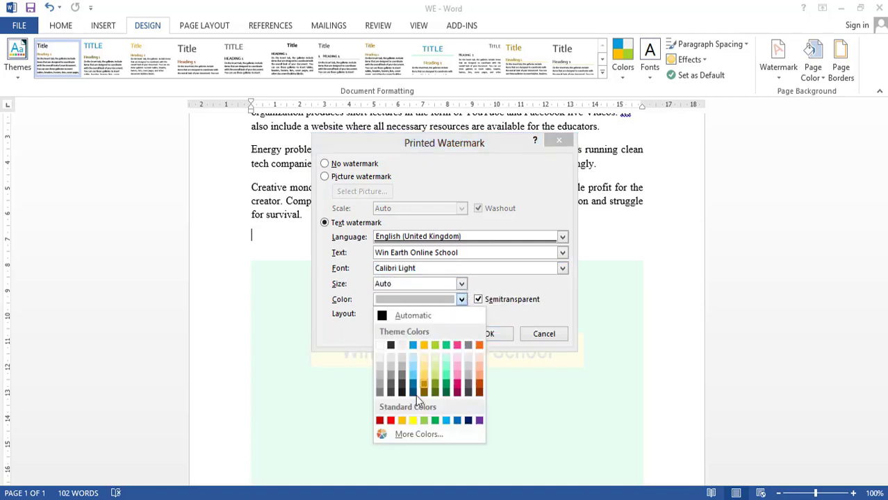
click(390, 421)
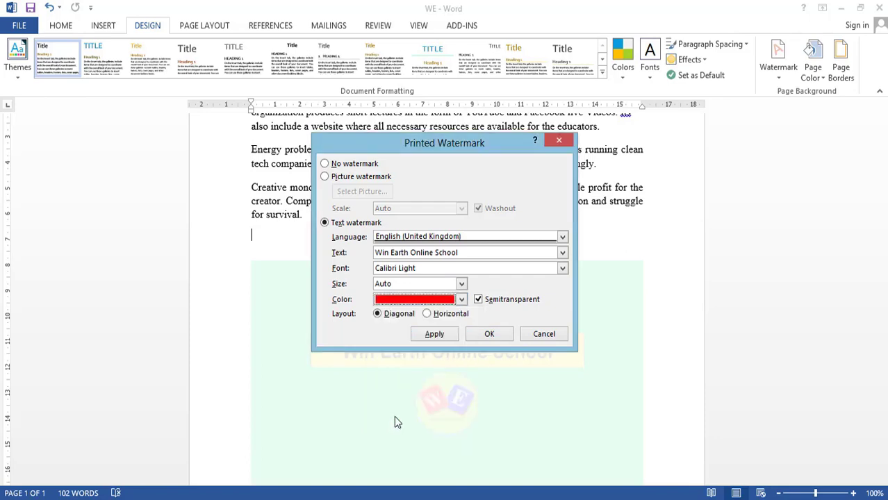
click(461, 285)
click(461, 285)
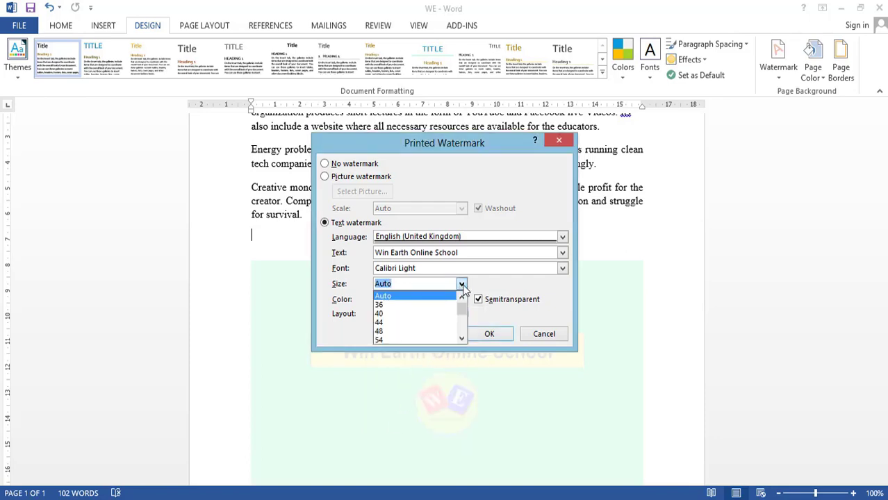
click(390, 305)
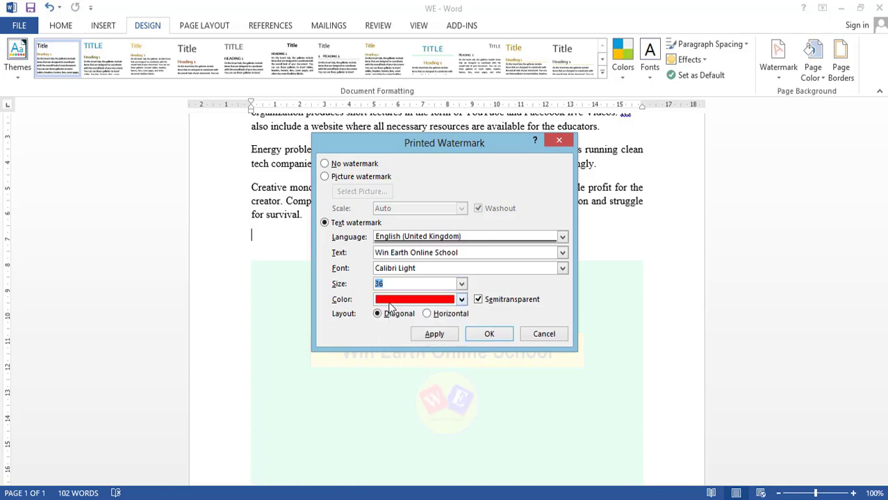
click(461, 285)
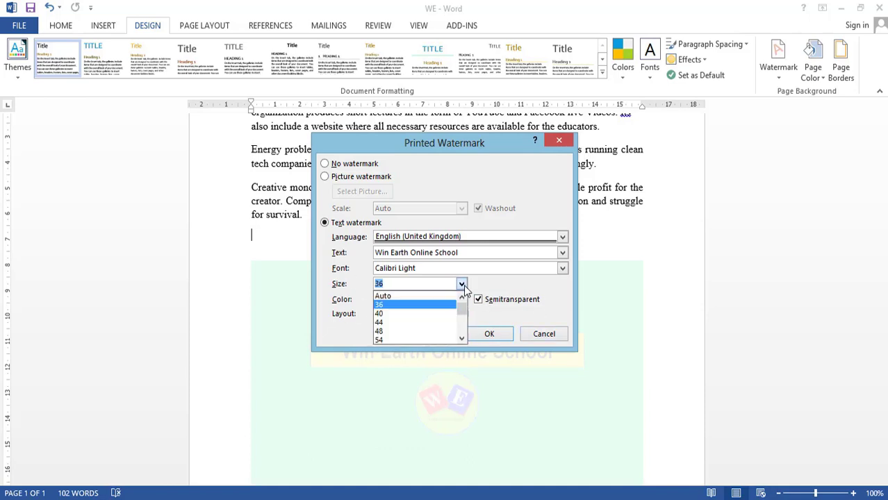
click(408, 297)
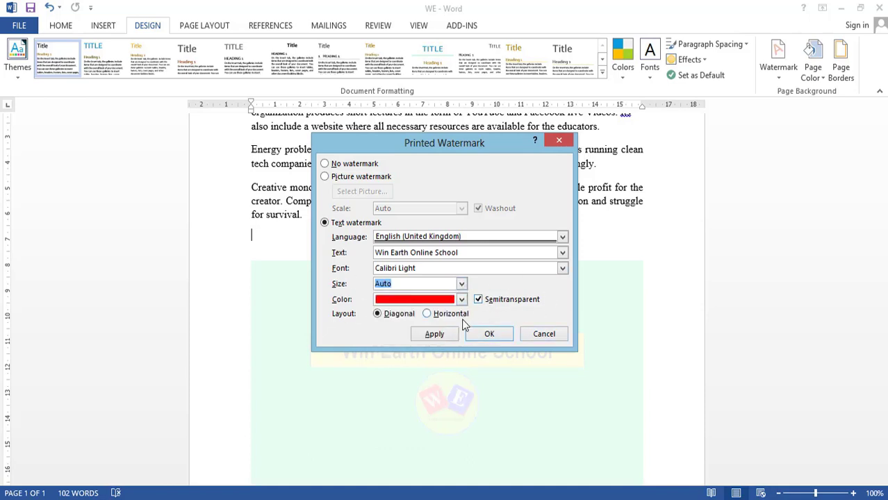
Apply the red Calibri Light text watermark to the page
click(505, 336)
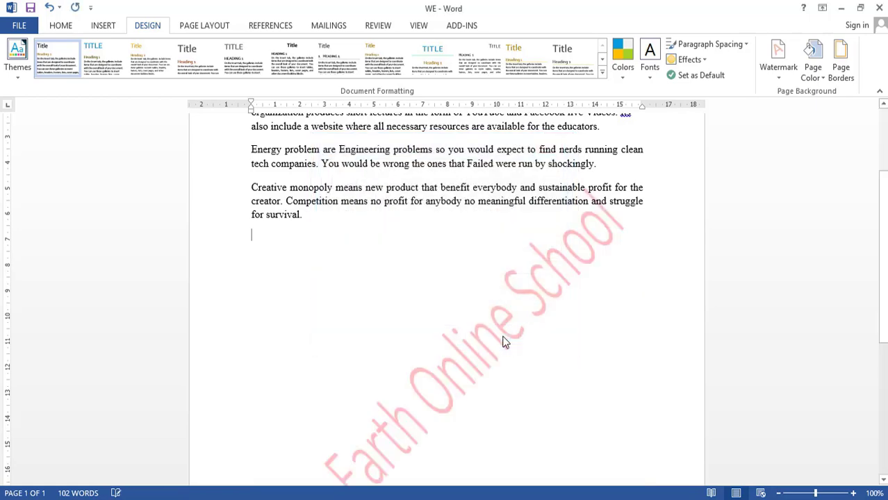
scroll(511, 337, down, 4)
scroll(476, 307, up, 3)
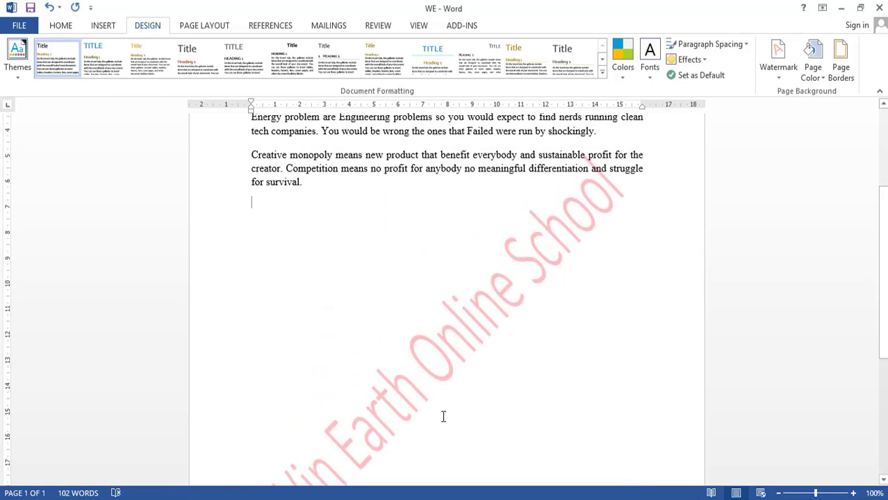
Change the watermark layout from diagonal to Horizontal
click(778, 69)
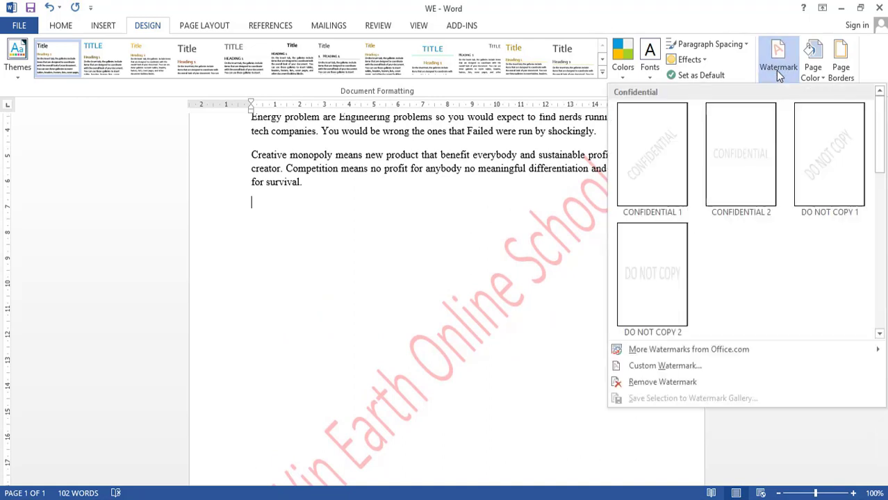
click(627, 367)
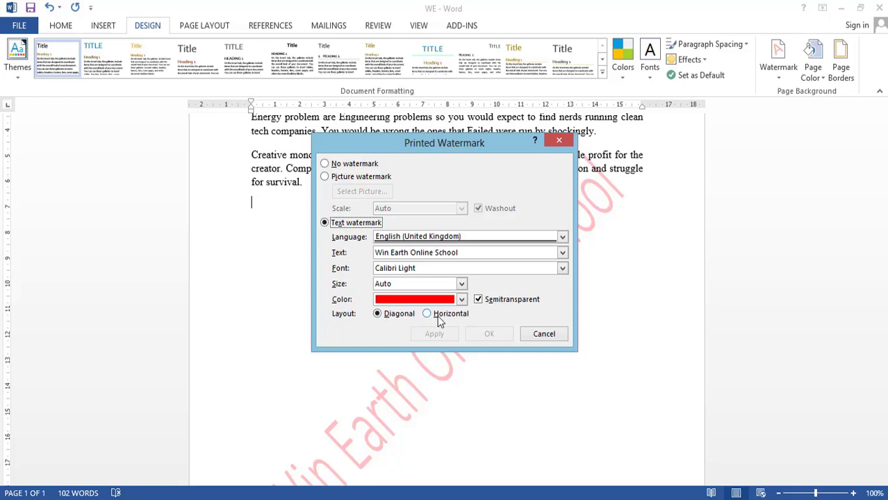
click(428, 314)
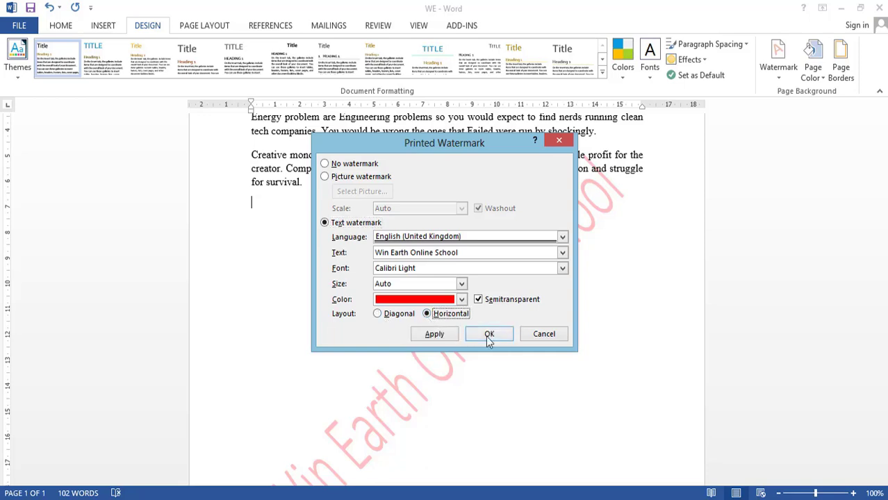
click(485, 336)
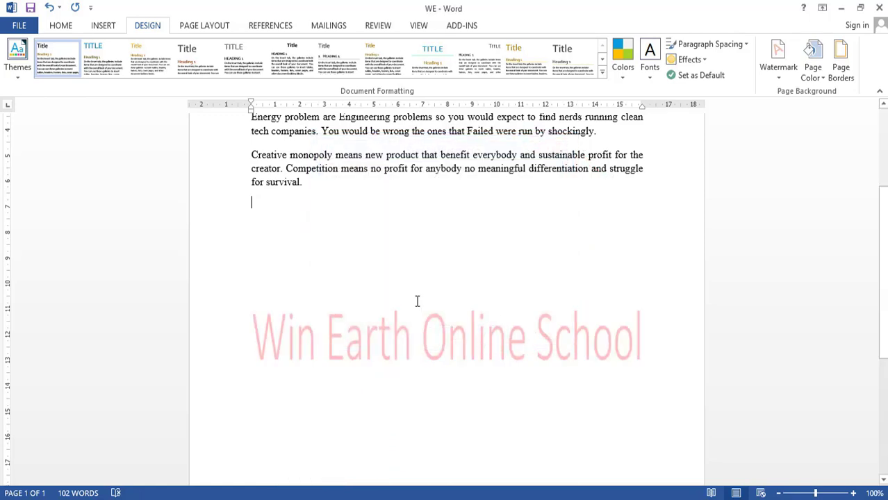
scroll(545, 291, up, 3)
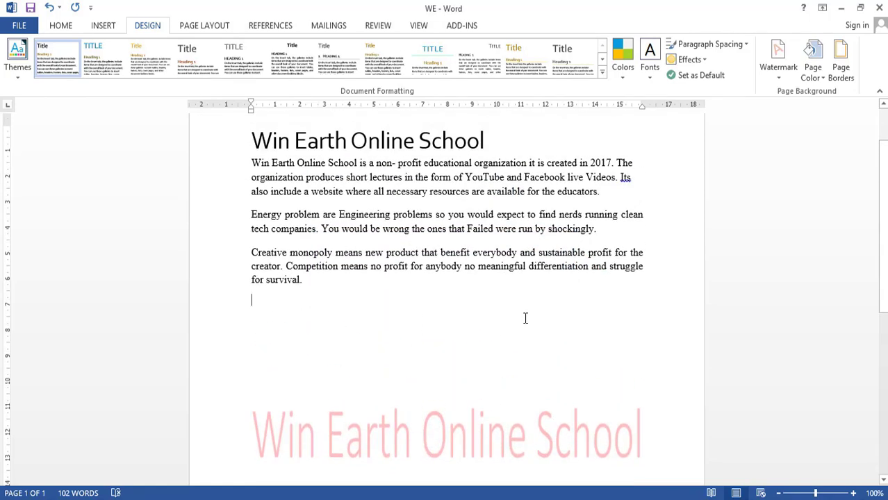
scroll(463, 379, up, 2)
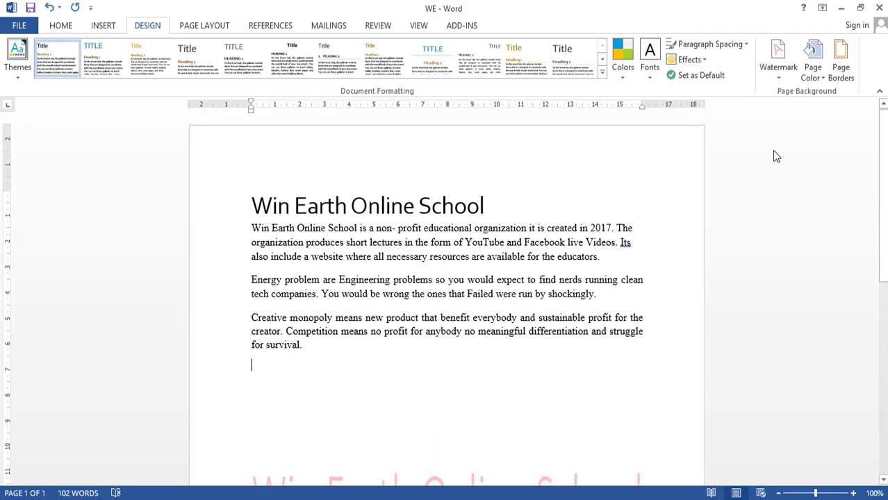
Apply a light green page background colour
click(818, 66)
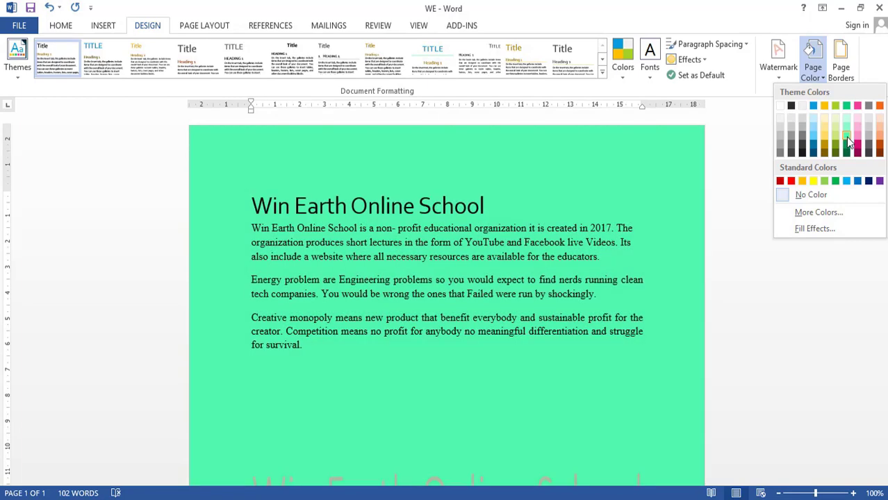
click(847, 138)
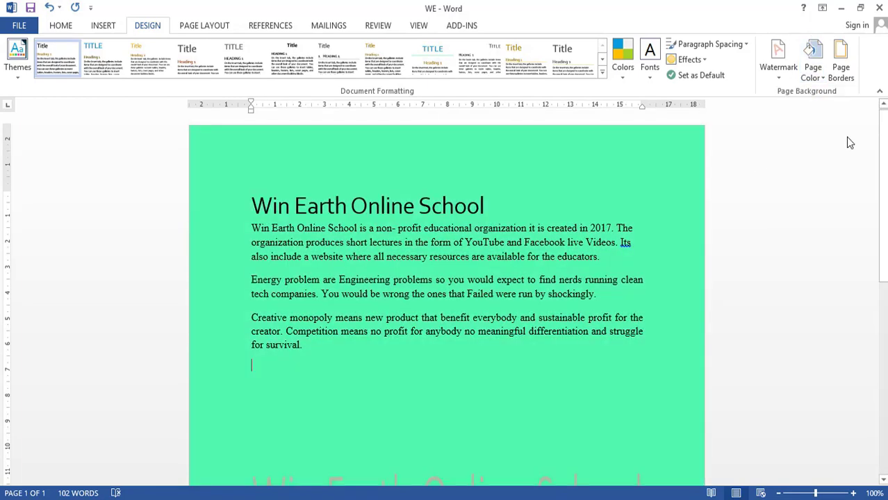
scroll(556, 375, down, 4)
scroll(553, 383, down, 5)
scroll(551, 382, down, 2)
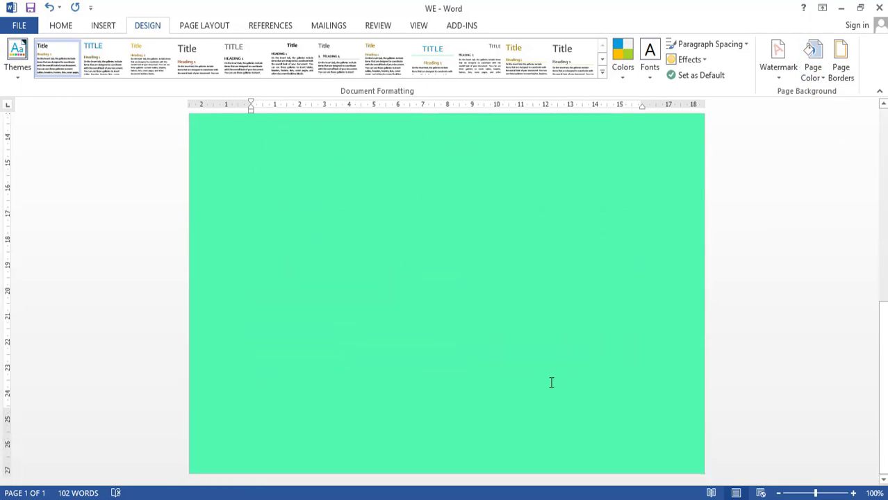
scroll(551, 383, up, 9)
scroll(551, 382, up, 3)
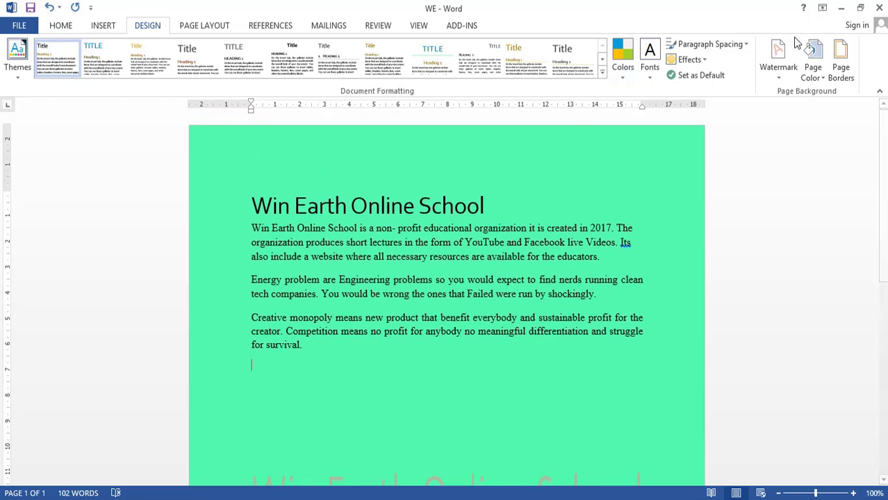
Remove the page colour back to white and add an empty line below the title
click(817, 82)
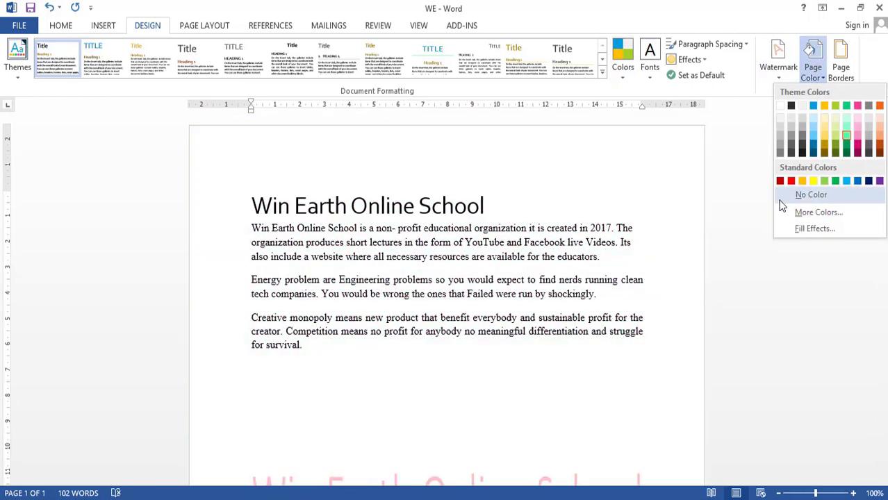
key(Escape)
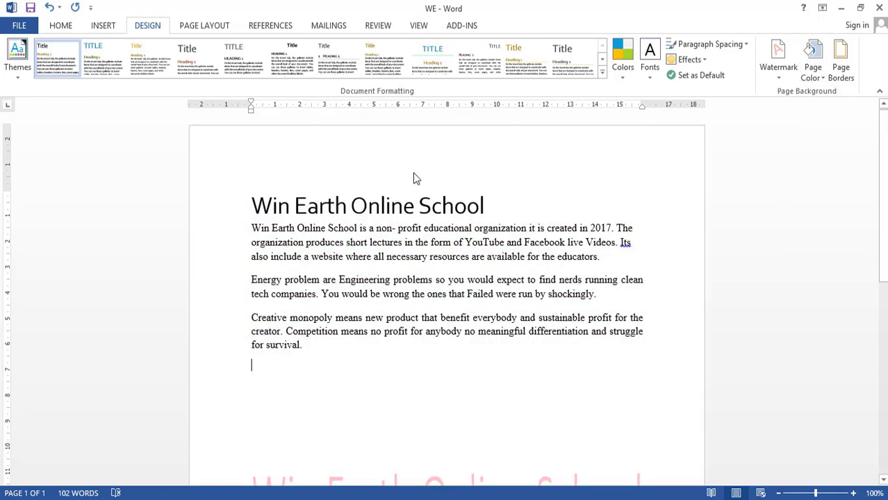
key(Return)
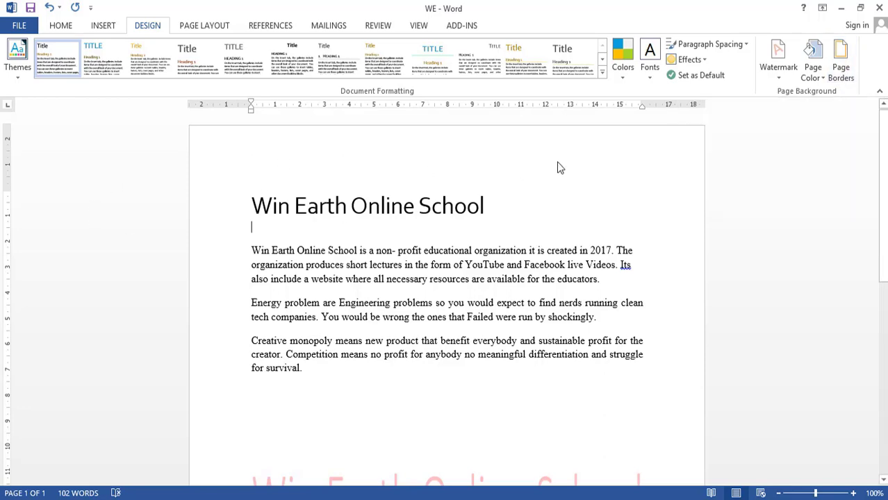
click(841, 66)
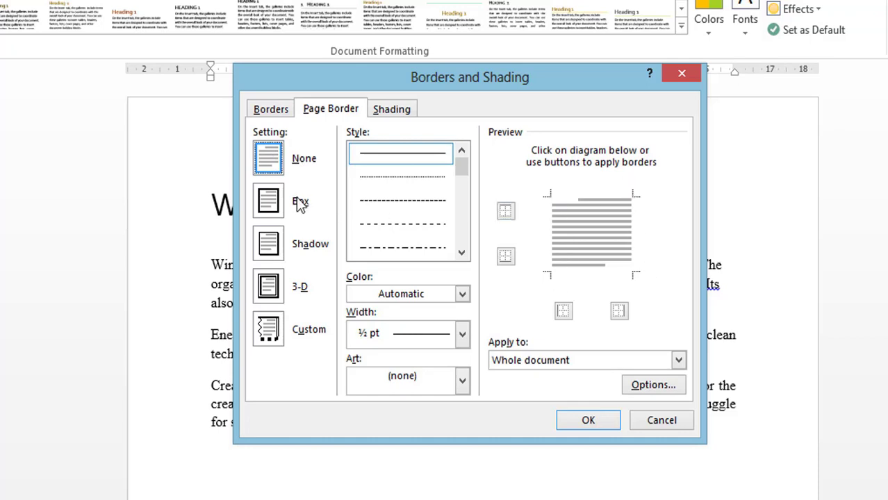
Choose a Box page border with a thick-thin double-line style
click(262, 202)
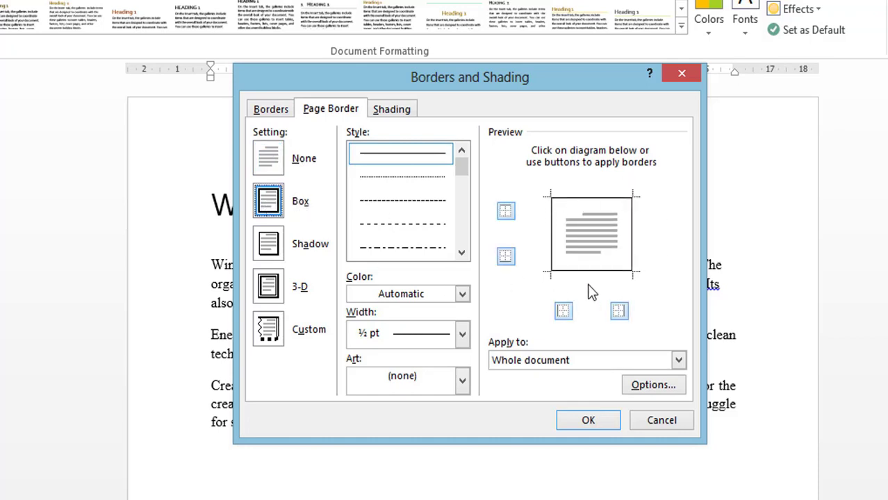
click(281, 294)
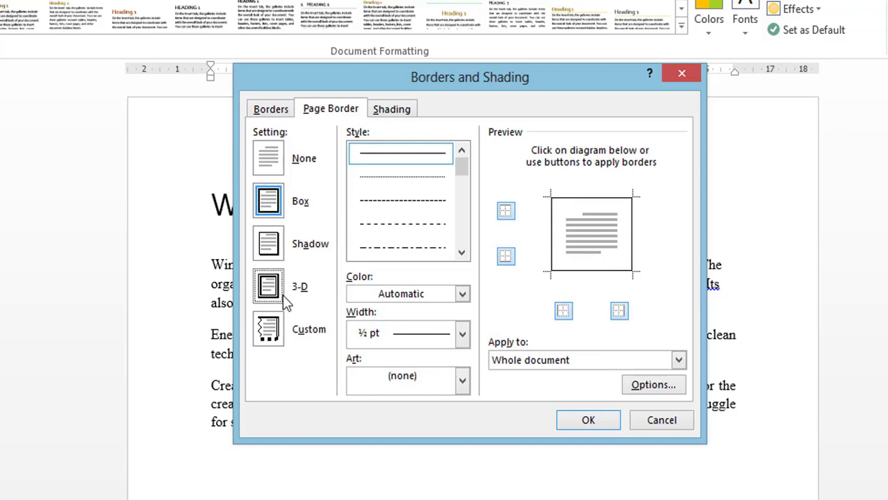
click(279, 338)
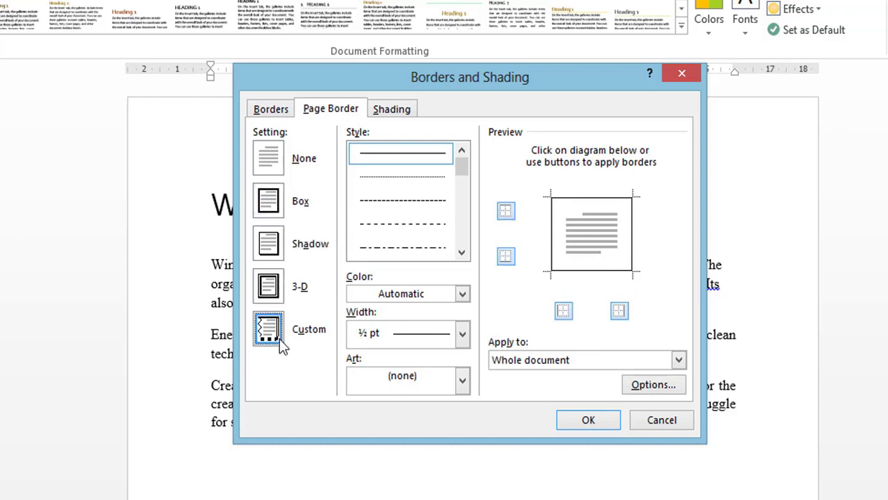
click(274, 201)
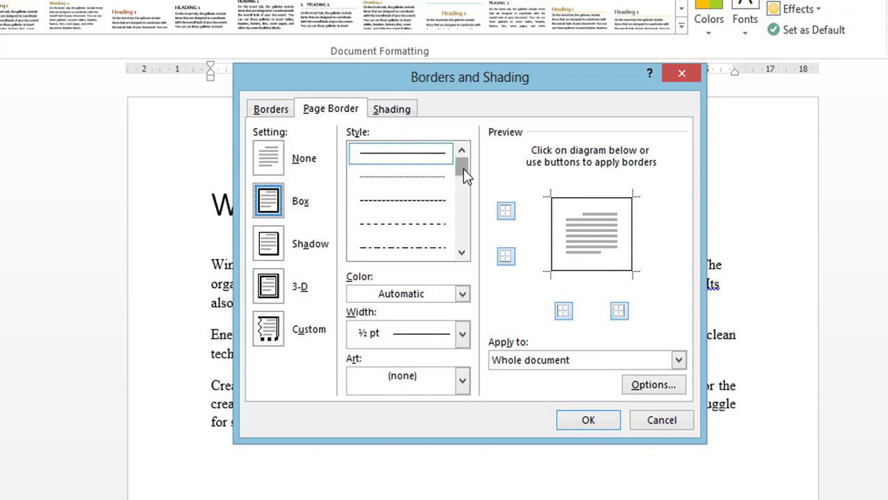
drag(461, 169, 461, 188)
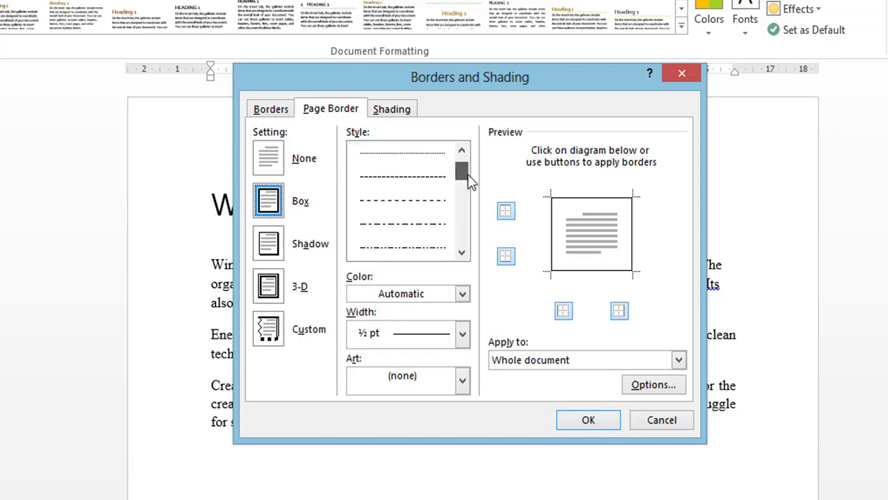
click(420, 196)
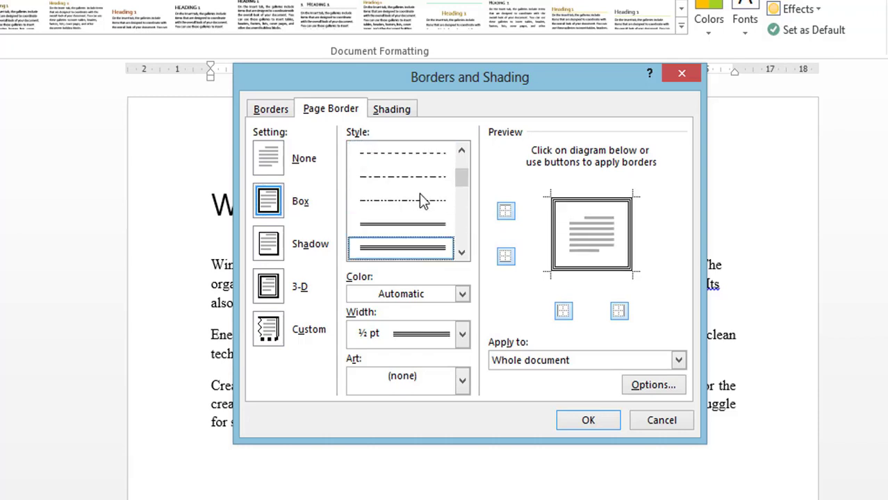
drag(462, 186, 464, 208)
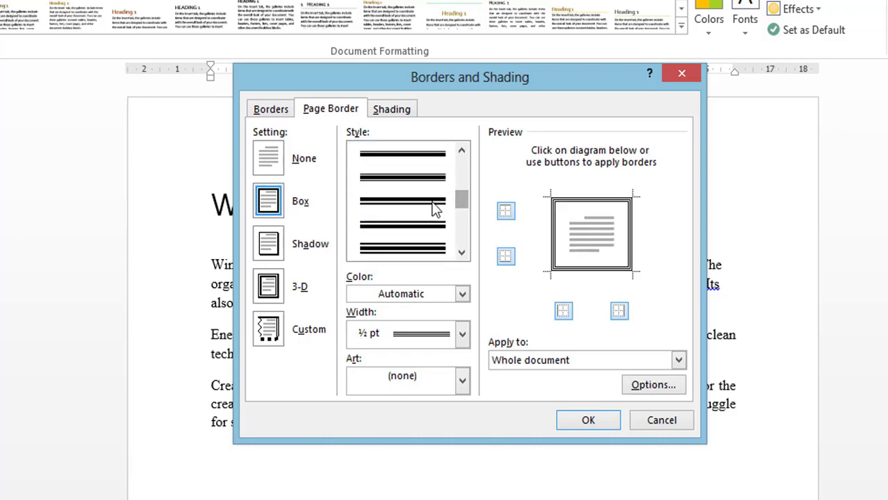
click(432, 200)
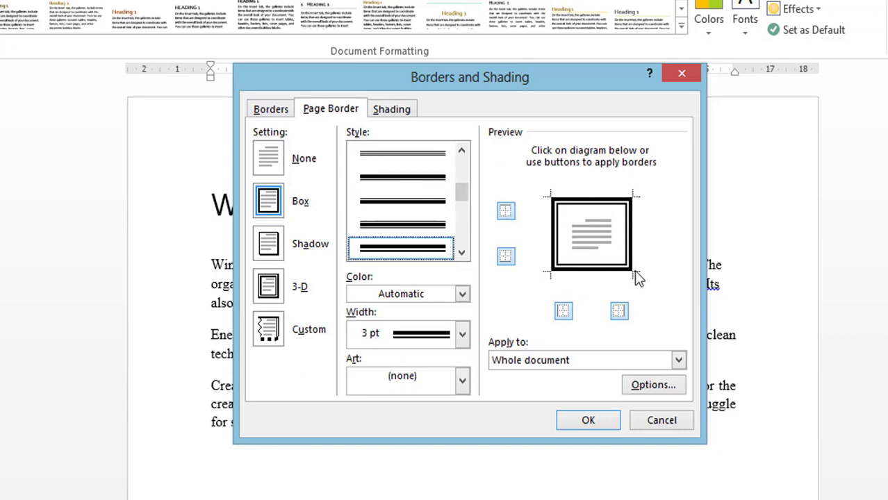
Set the border colour to dark blue and the width to 3 pt
click(462, 295)
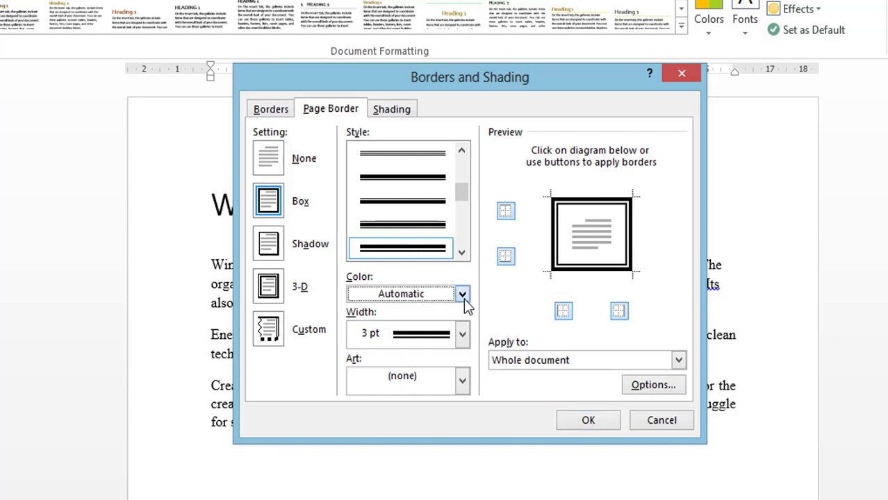
click(368, 457)
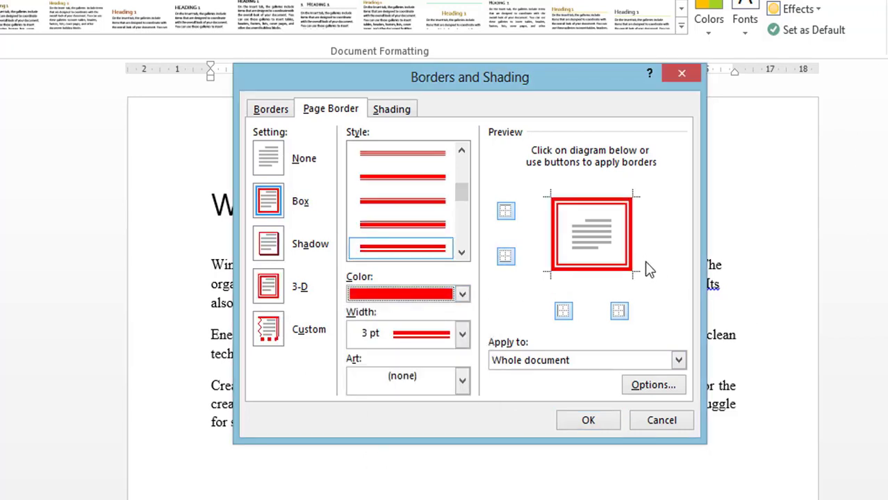
click(462, 294)
click(400, 410)
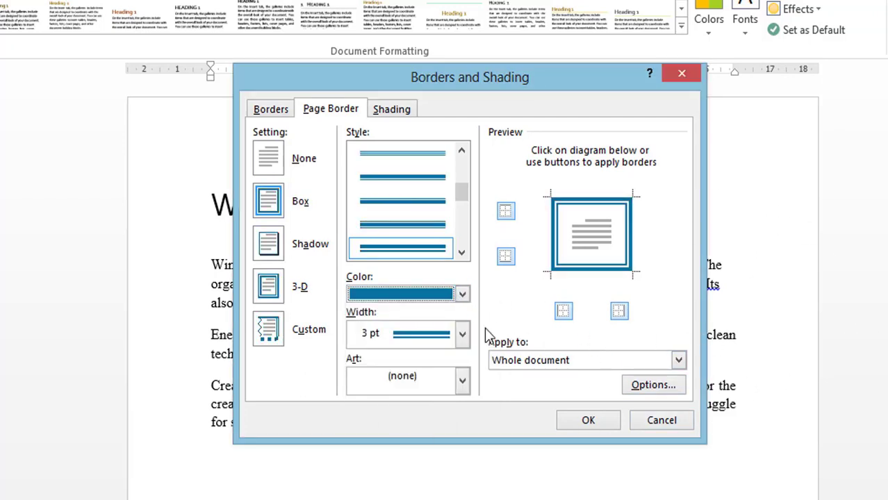
click(462, 335)
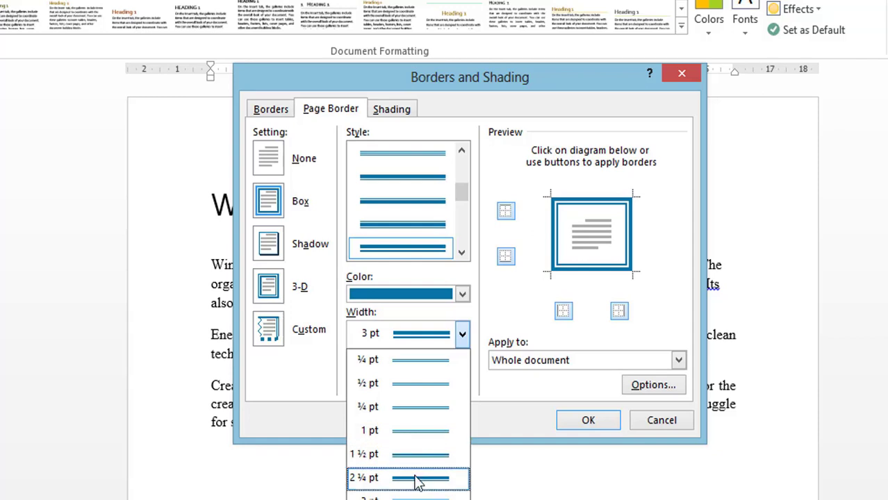
click(408, 497)
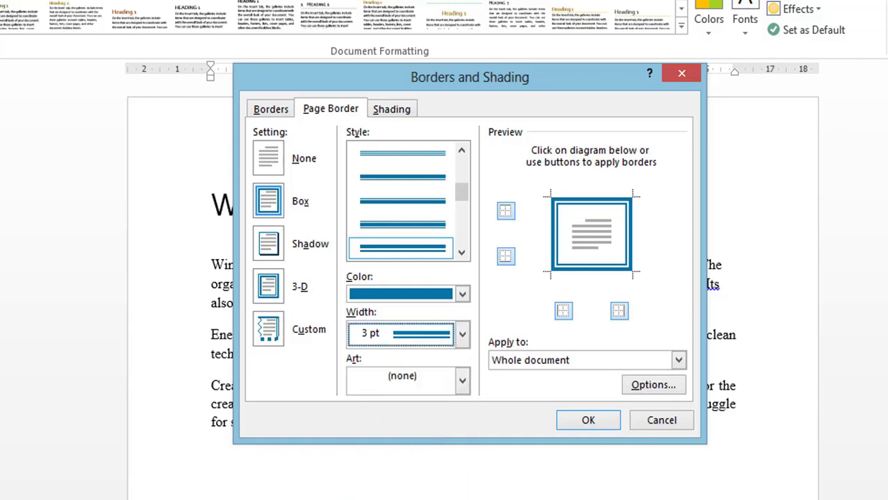
Choose the red hearts art border from the Art list
click(462, 382)
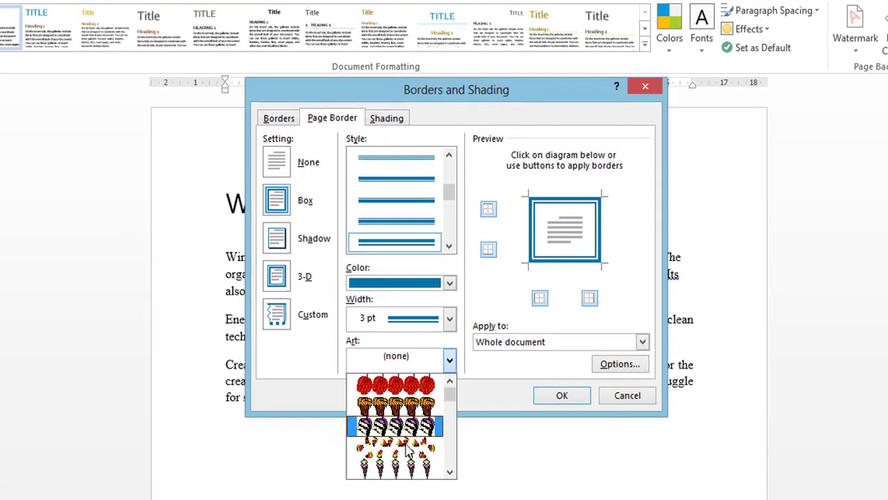
scroll(406, 450, down, 2)
scroll(407, 450, down, 2)
scroll(408, 450, down, 2)
scroll(408, 450, down, 1)
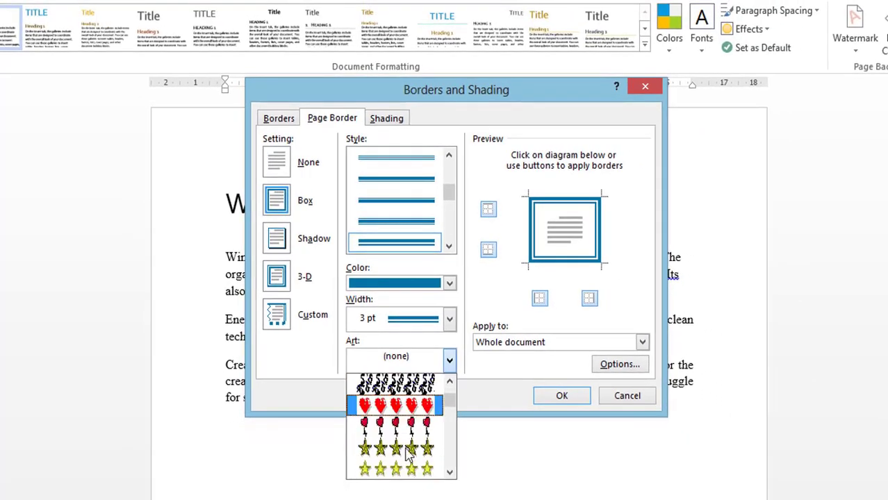
click(417, 405)
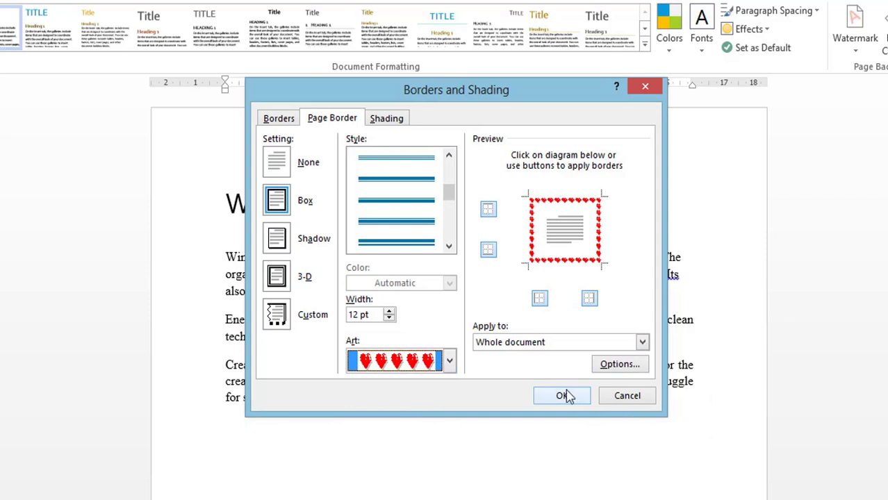
Switch to a patterned orange-and-black art border and apply it to the page
click(450, 360)
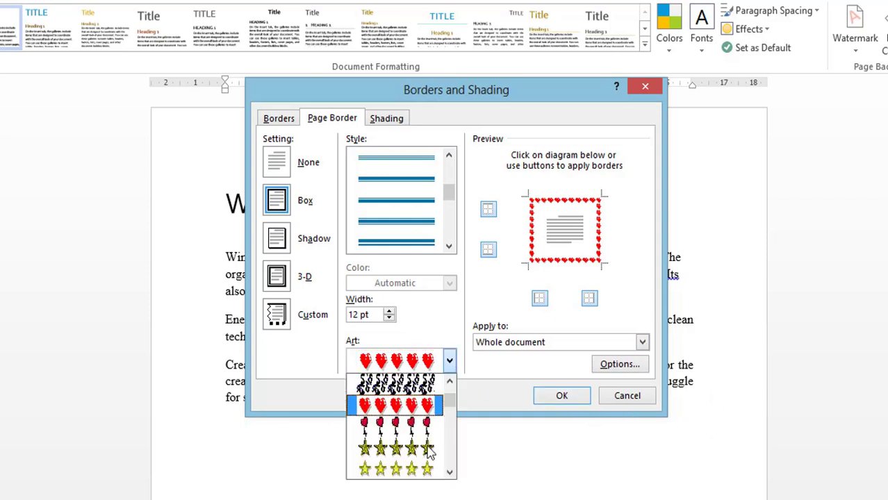
scroll(431, 451, down, 2)
scroll(431, 448, down, 2)
scroll(431, 444, down, 2)
scroll(432, 431, down, 2)
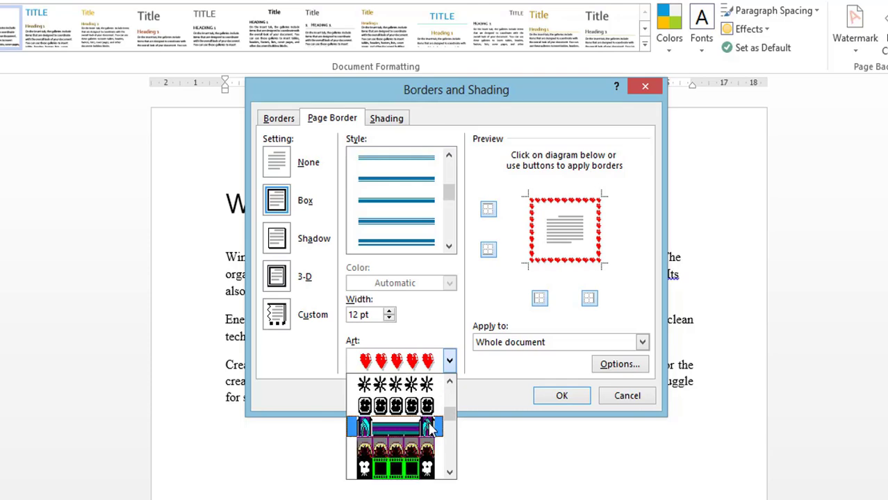
scroll(431, 430, down, 2)
scroll(430, 430, down, 2)
scroll(427, 430, down, 2)
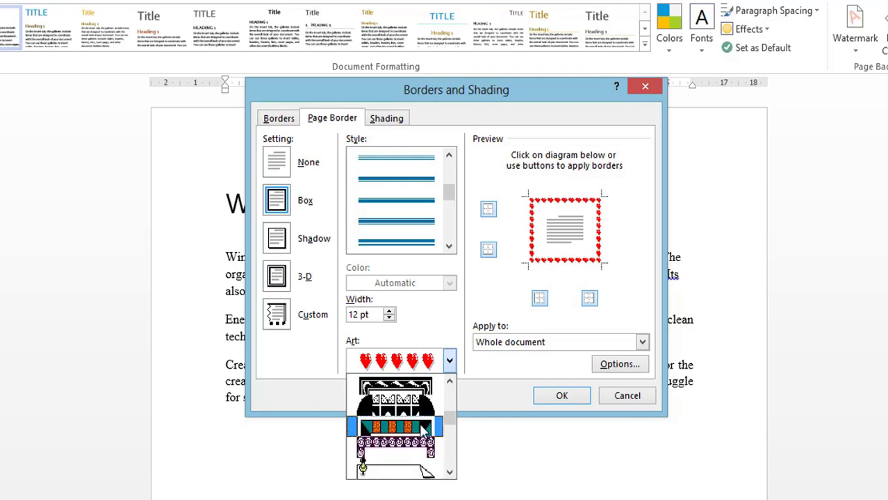
click(424, 426)
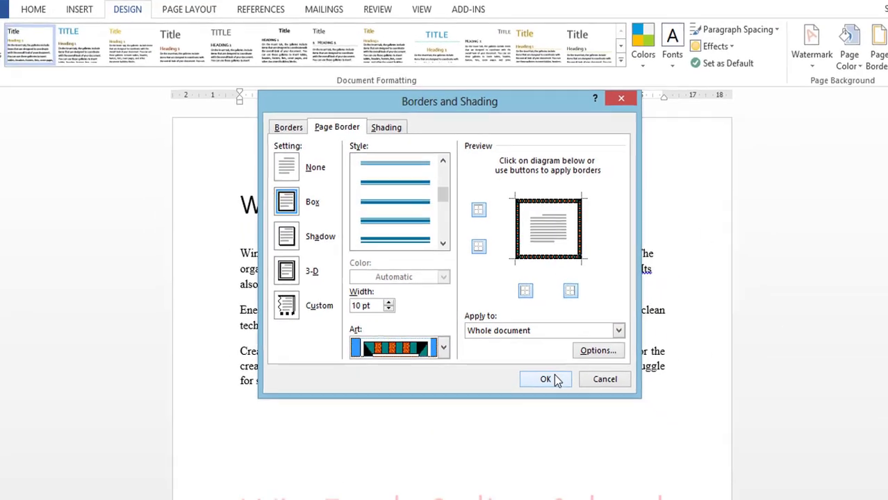
click(569, 396)
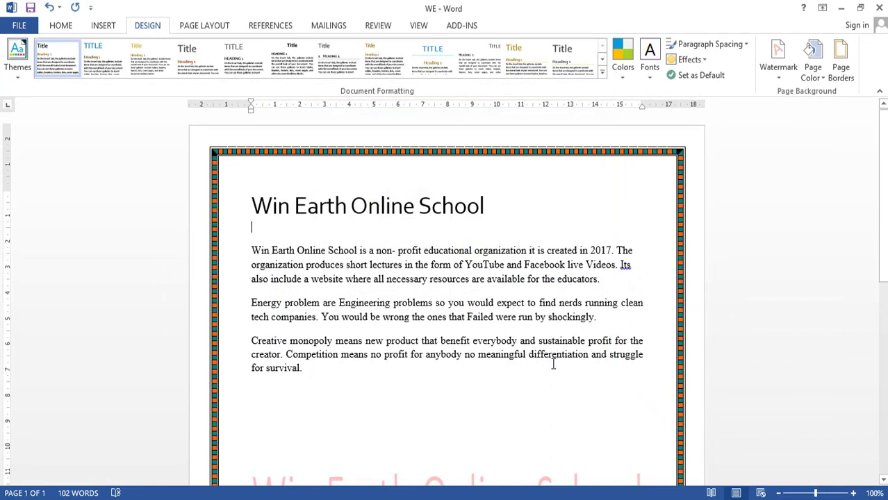